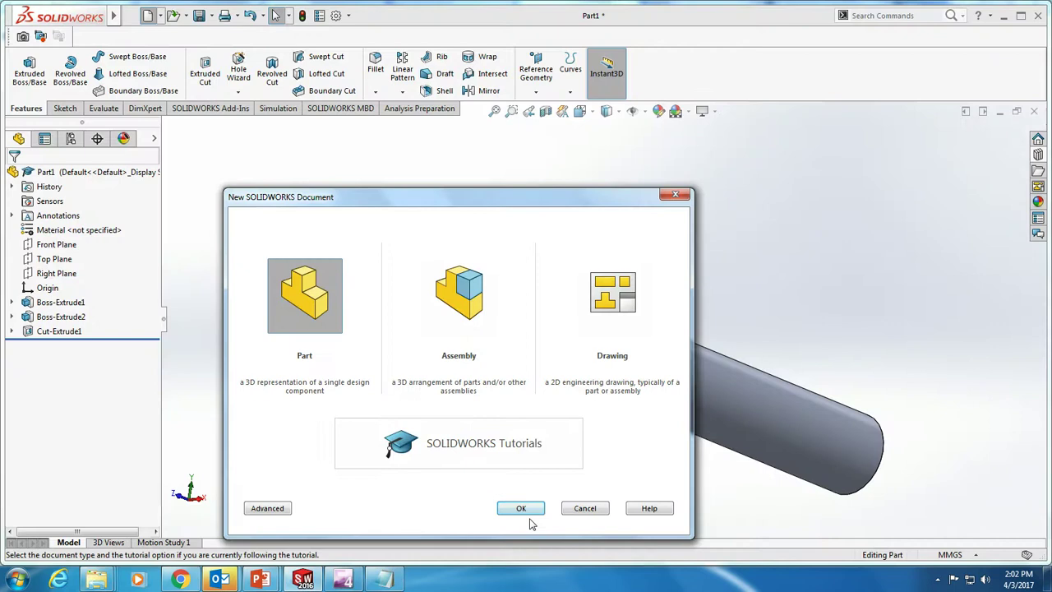
Create a new part and start an extruded boss sketch on the Front Plane.
left_click(521, 508)
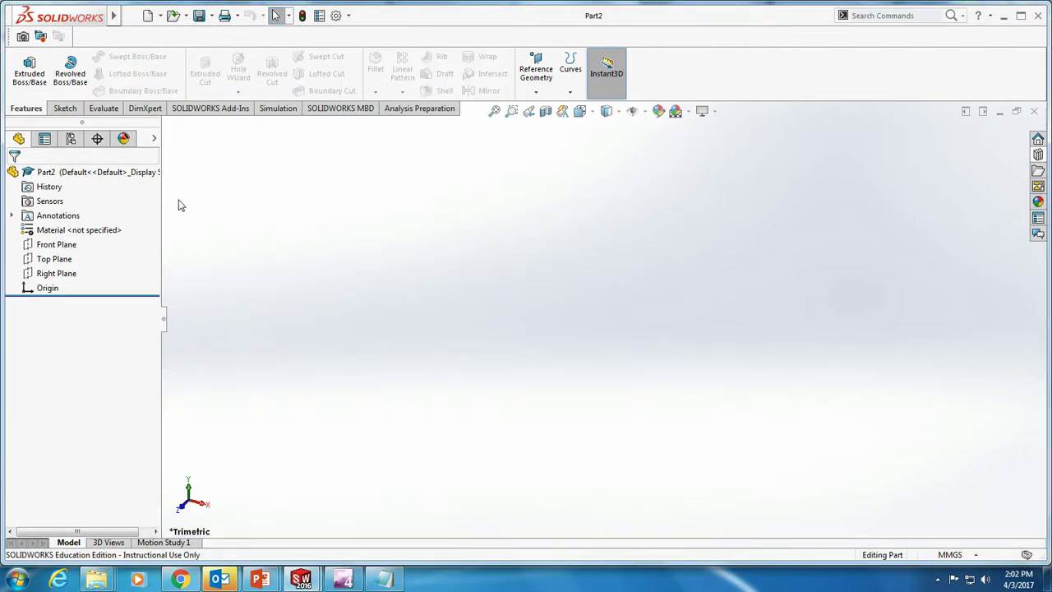
left_click(33, 72)
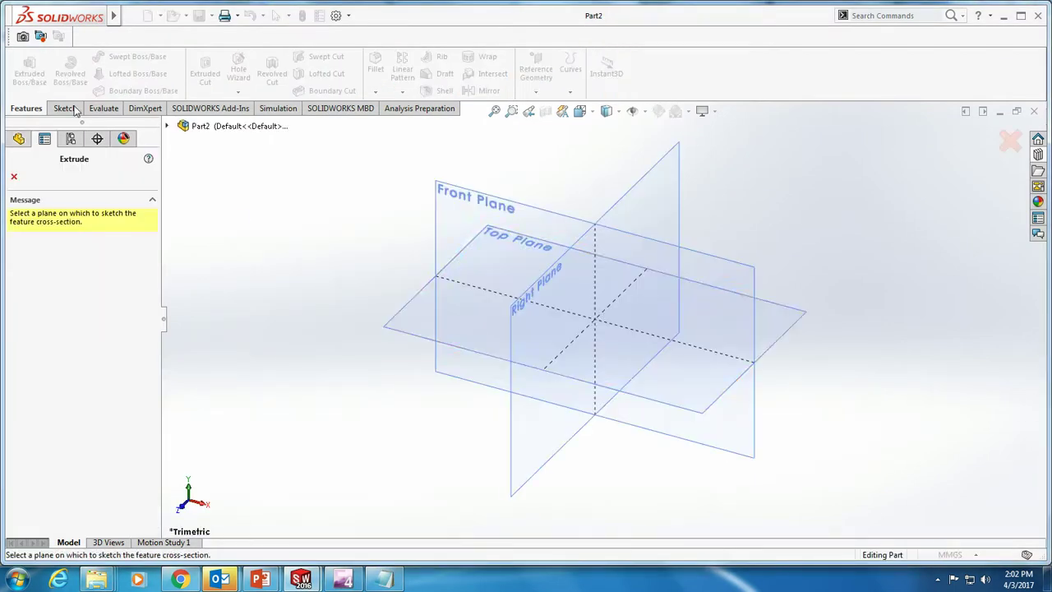
left_click(458, 265)
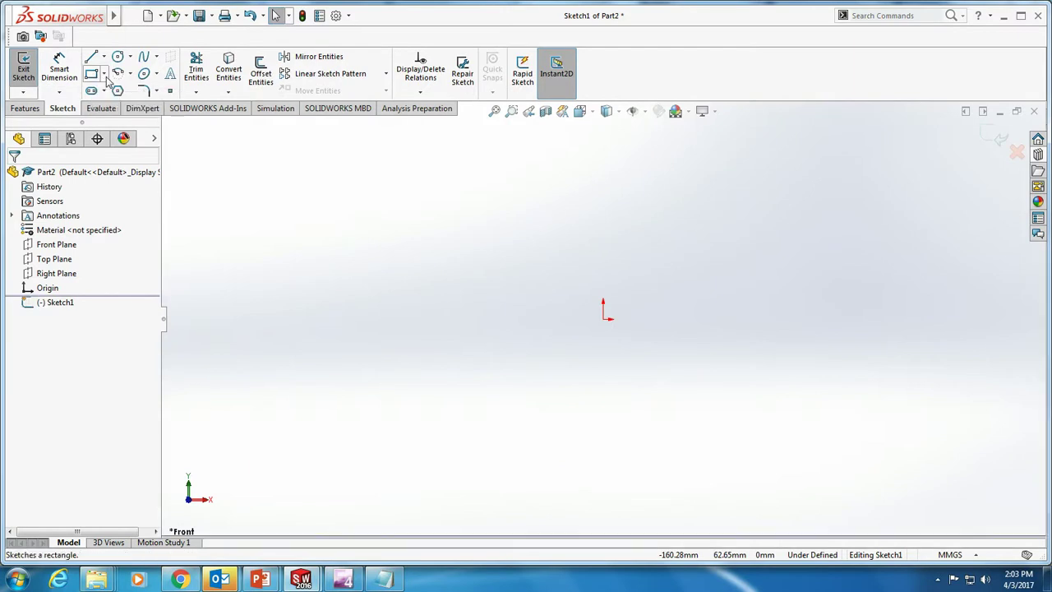
Draw a corner rectangle surrounding the origin.
left_click(104, 74)
left_click(111, 93)
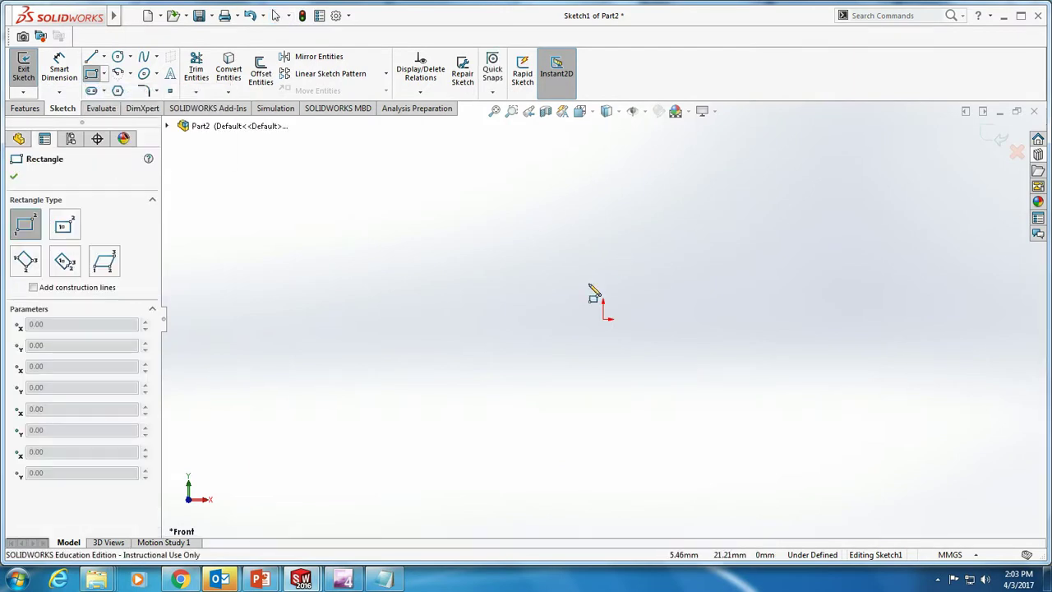
left_click_drag(503, 223, 757, 402)
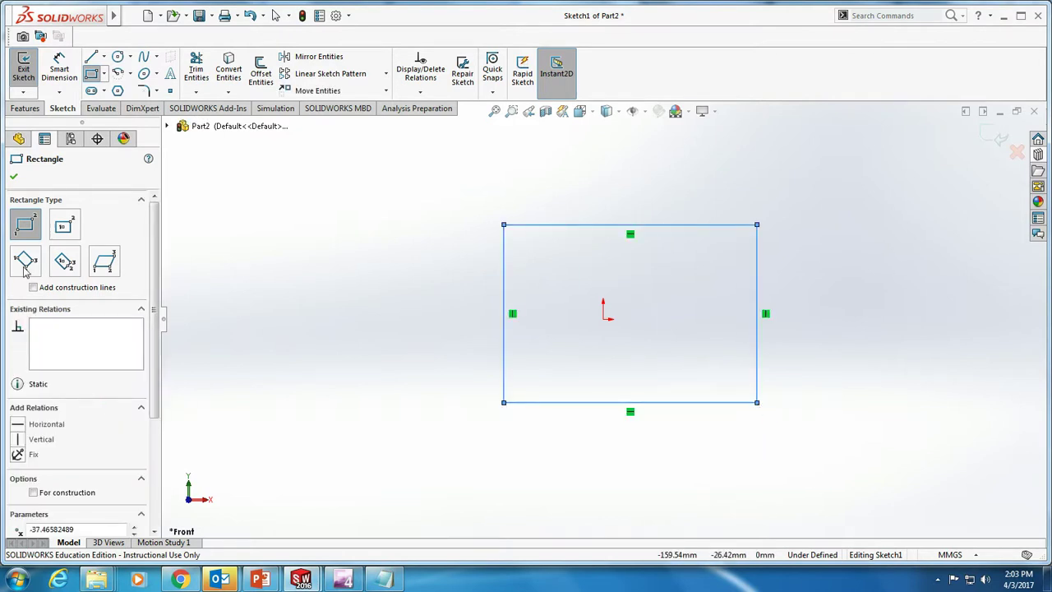
Dimension the rectangle's top edge to 30 mm and its left edge to 20 mm.
left_click(57, 69)
left_click(626, 226)
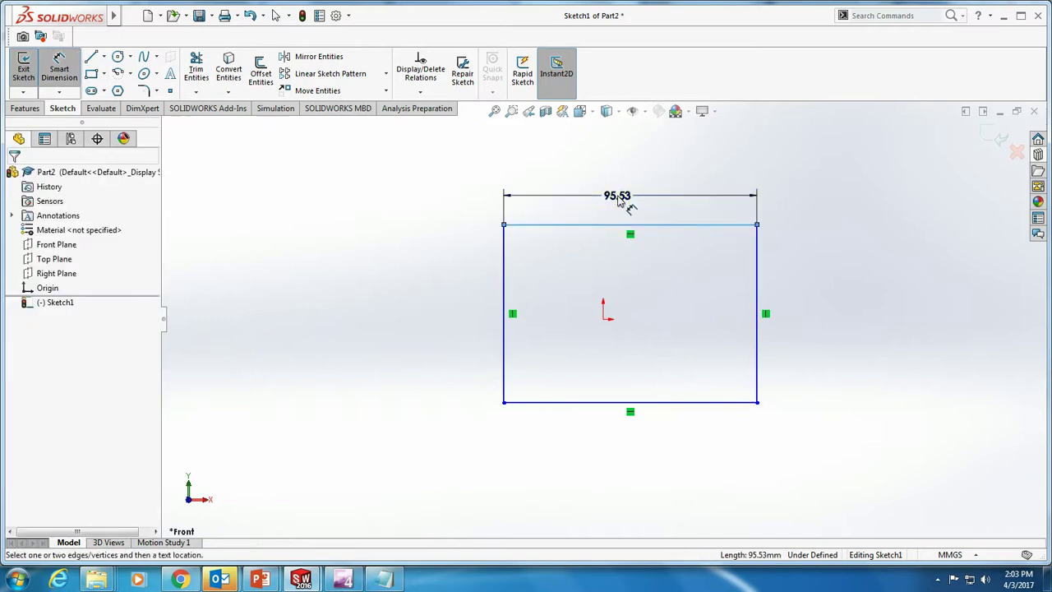
left_click(627, 207)
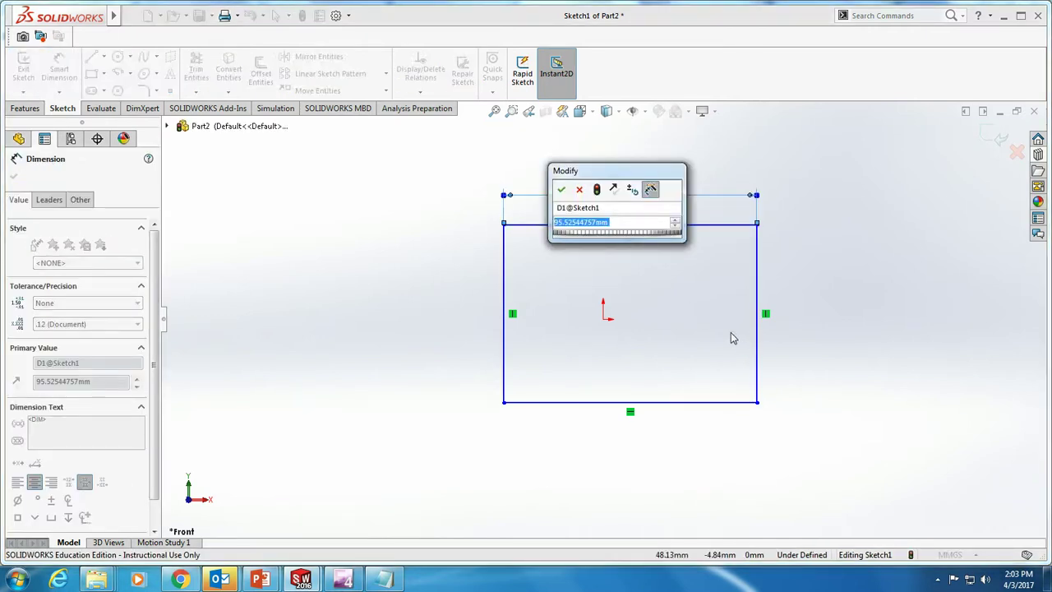
type("30")
key("Return")
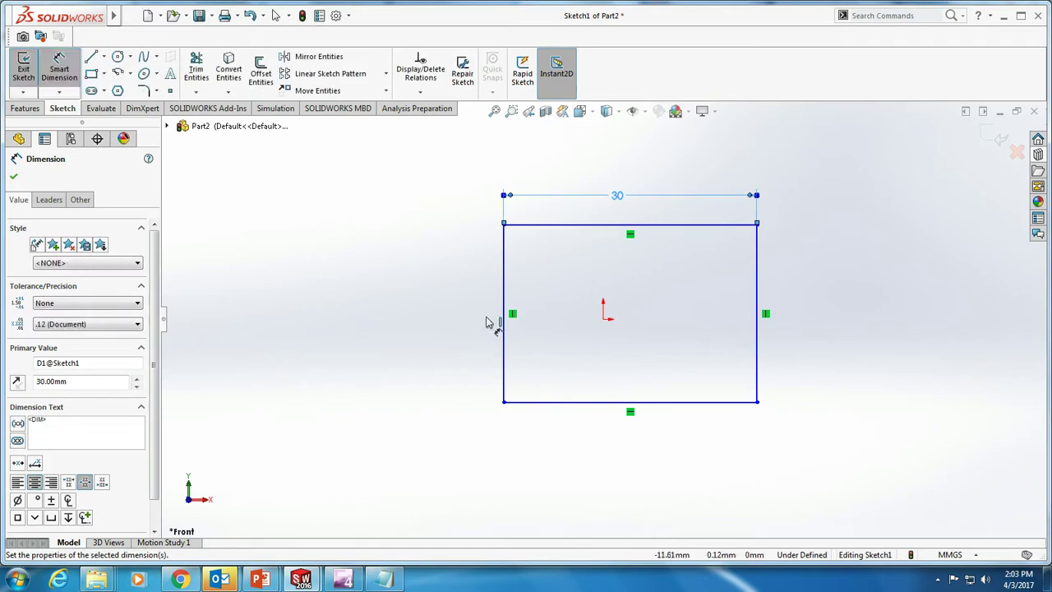
left_click(502, 323)
left_click(457, 319)
type("2")
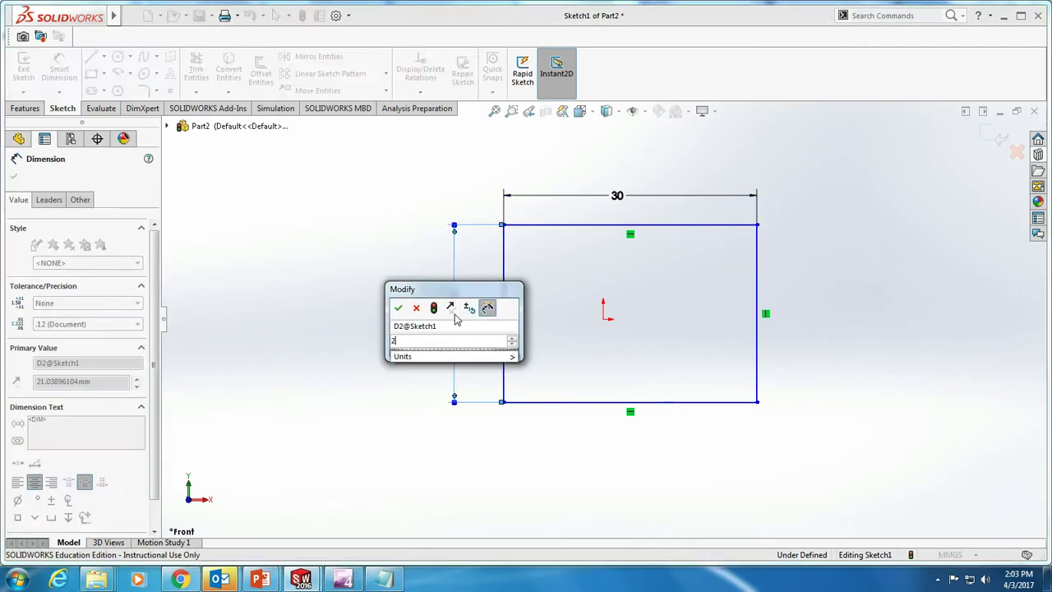
type("0")
key("Return")
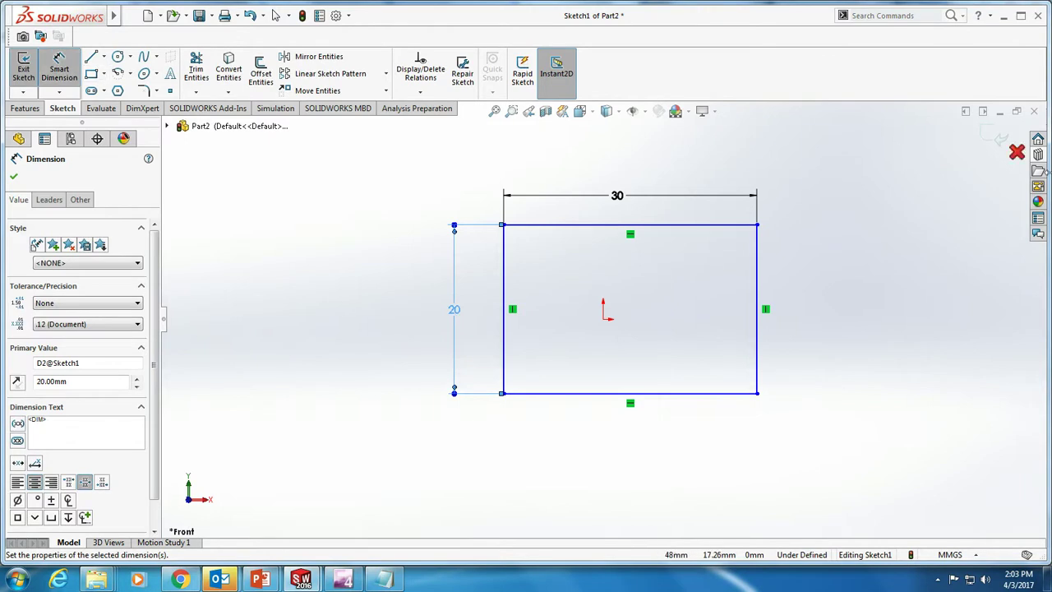
left_click(1017, 151)
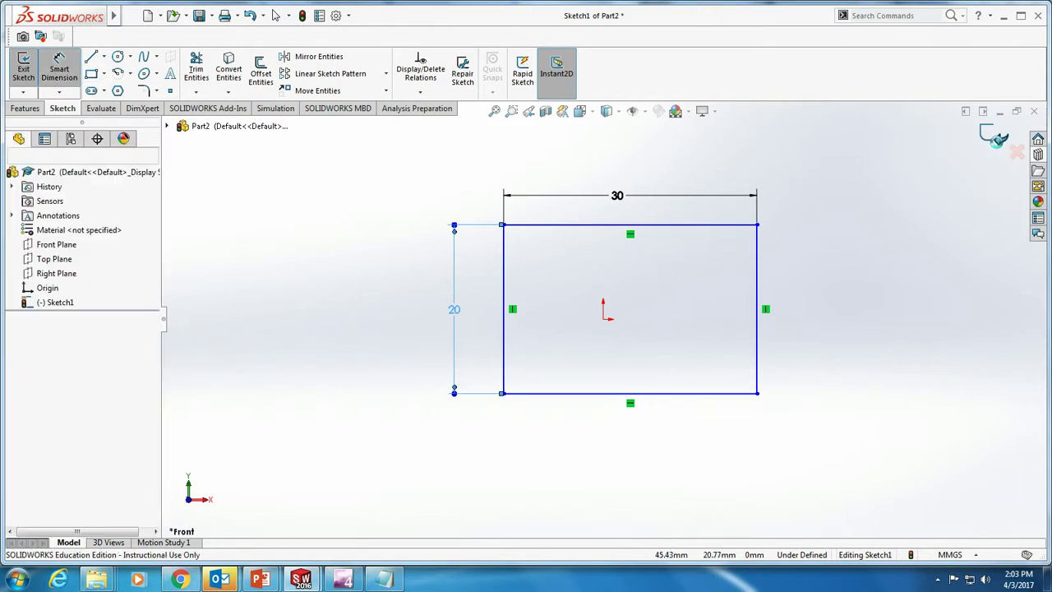
Extrude the 30 × 20 mm rectangle with a depth of 2 mm, checking the plate specs in the notes.
key("e")
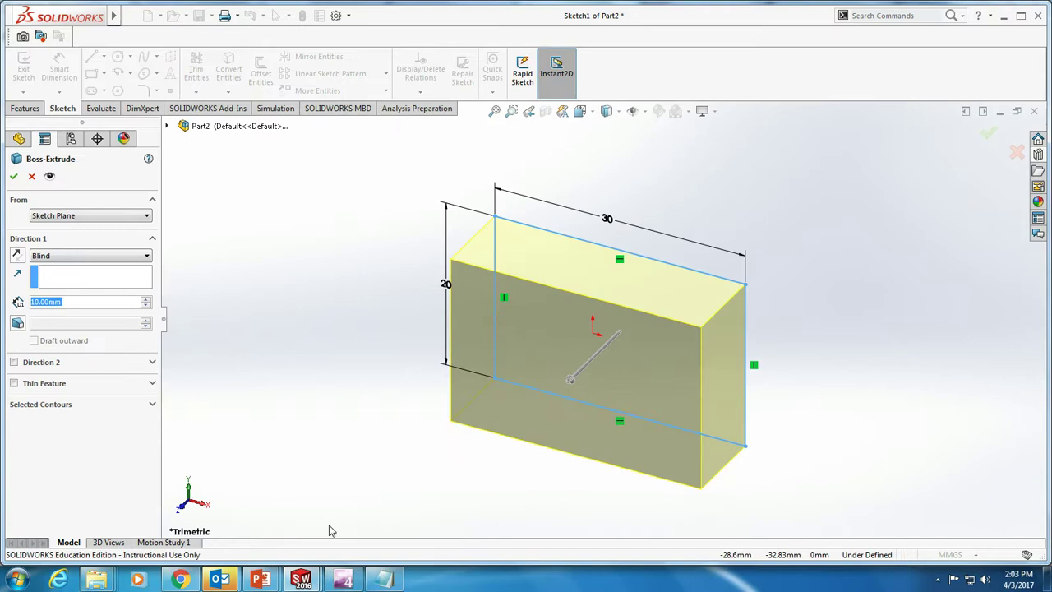
left_click(383, 579)
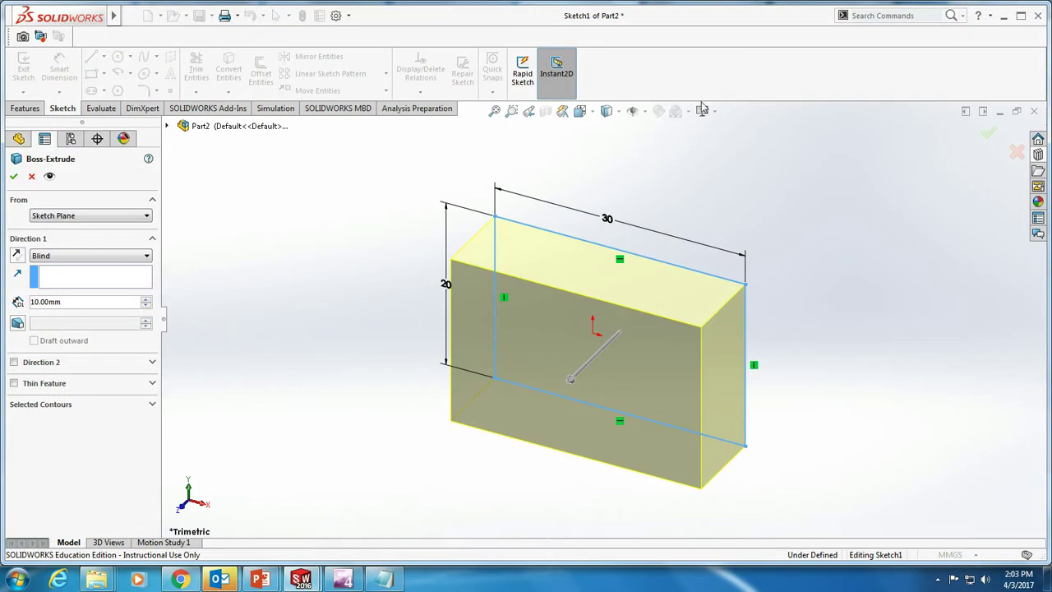
left_click(992, 6)
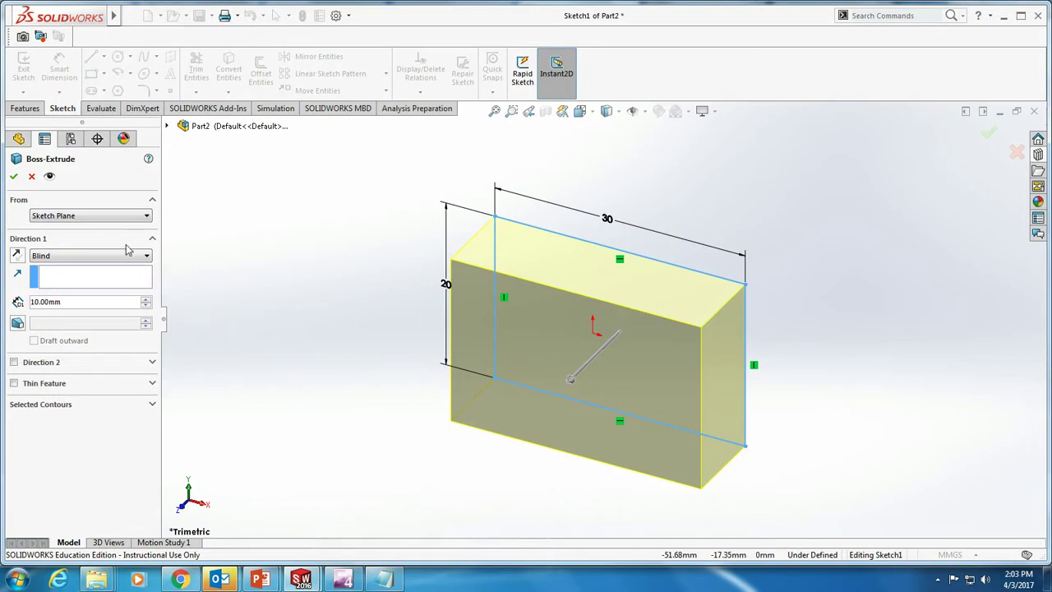
left_click_drag(73, 306, 4, 302)
type("2")
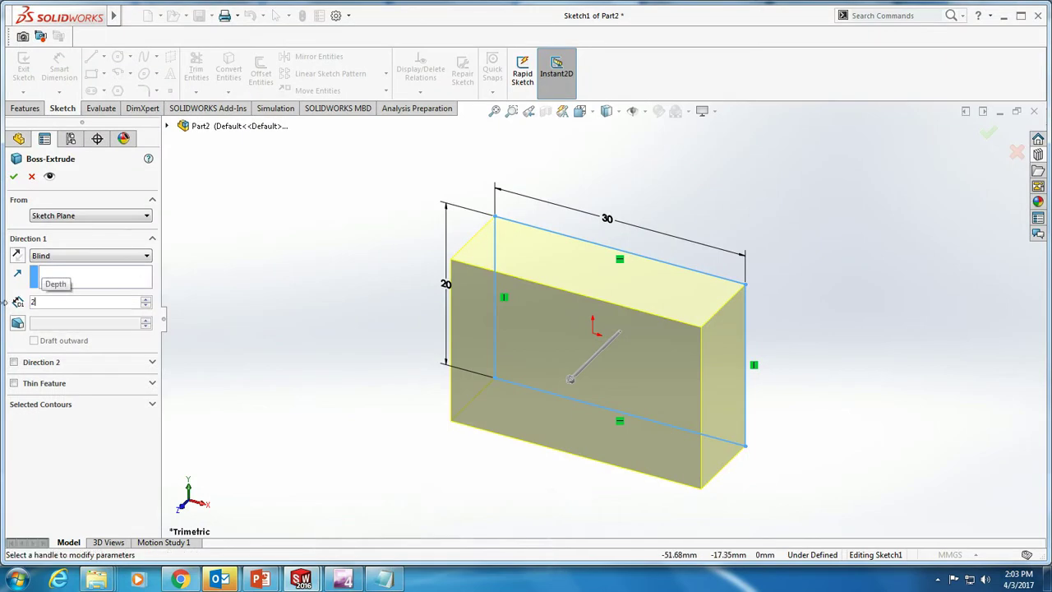
key("Return")
left_click(14, 175)
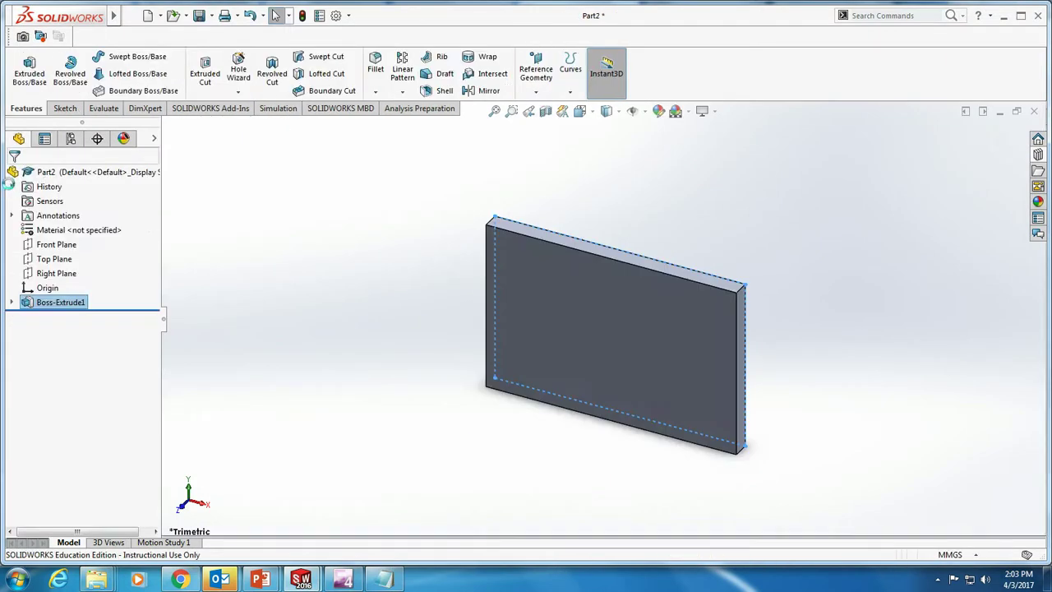
Save the new part with the file name 'plate'.
left_click(198, 15)
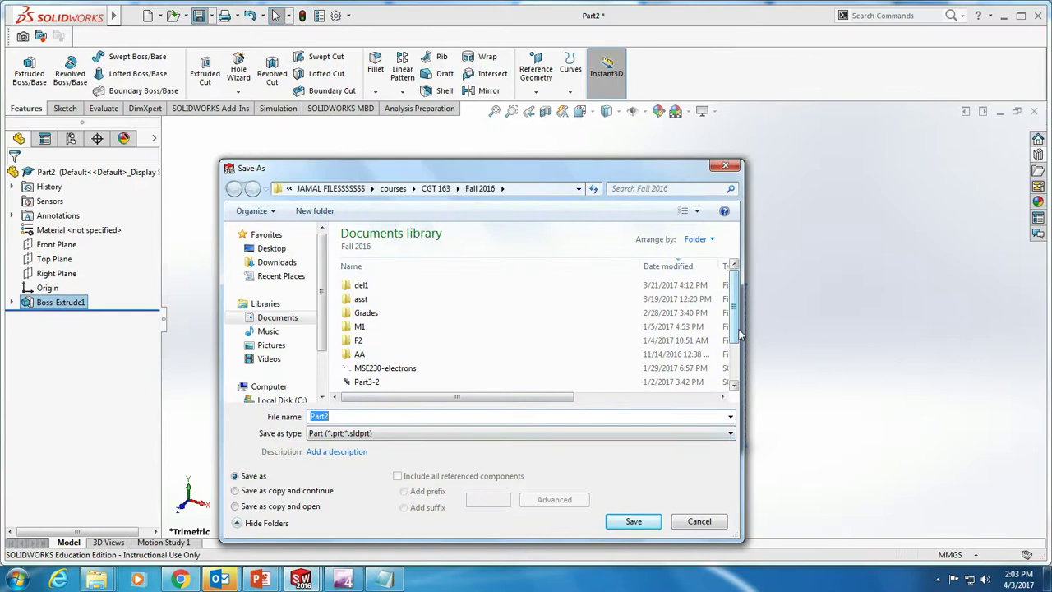
scroll(732, 359, "down", 2)
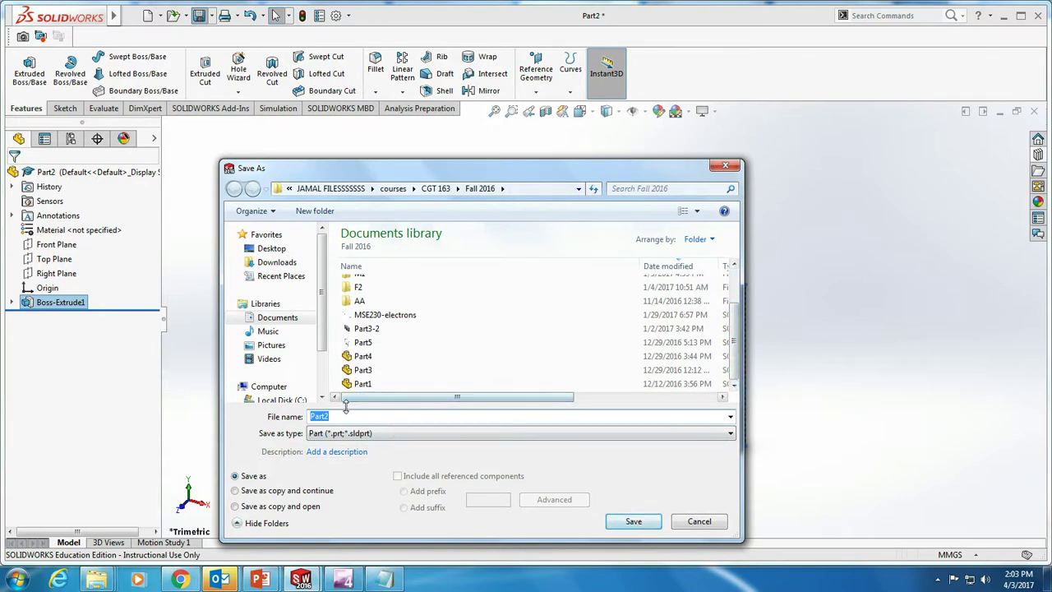
type("plate")
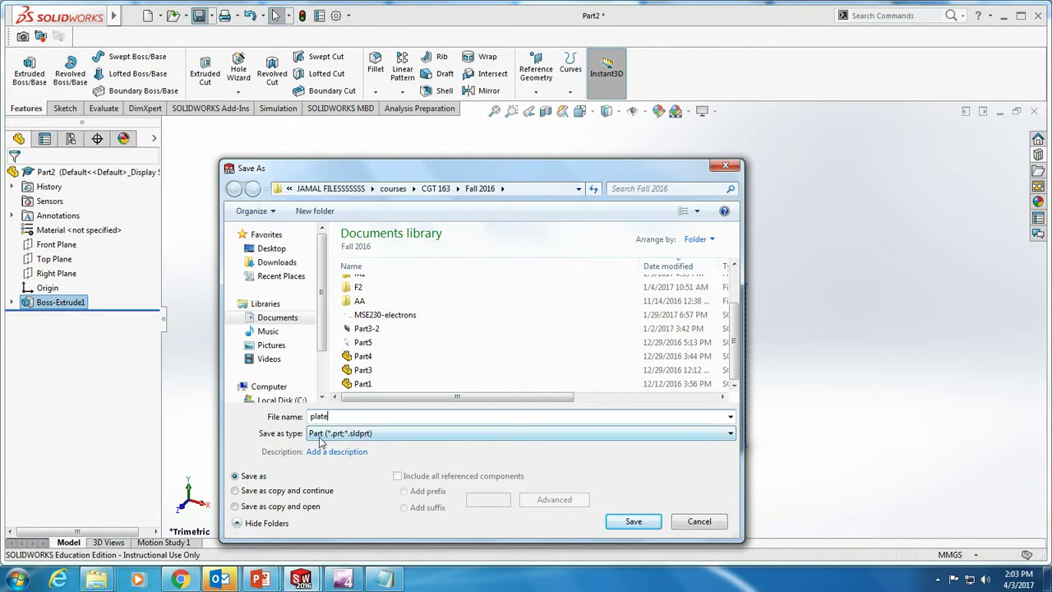
key("Return")
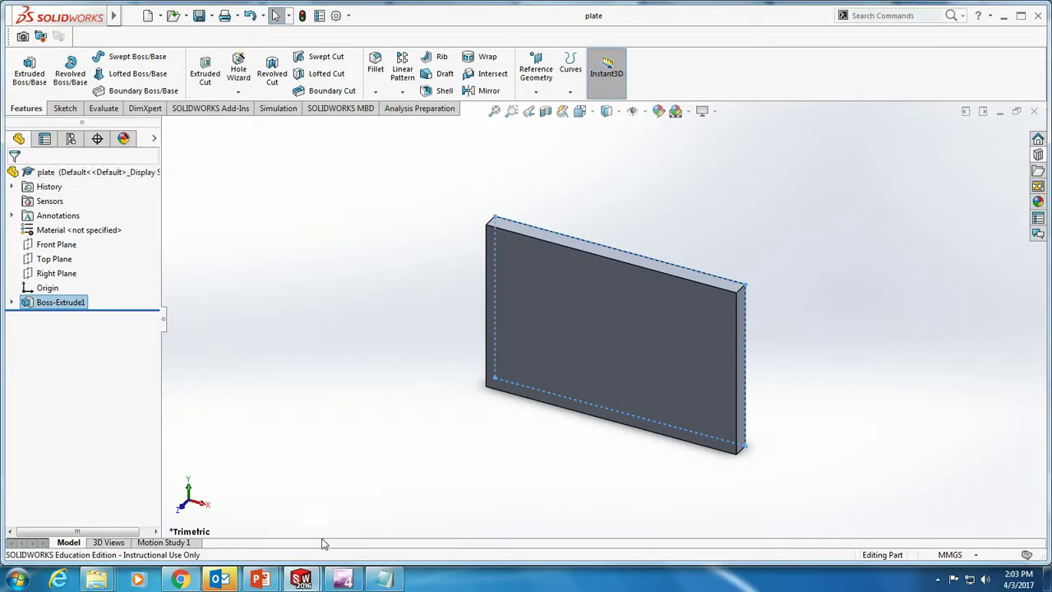
Switch to the slotted-head pin part and save it as 'pin'.
mouse_move(301, 579)
left_click(266, 523)
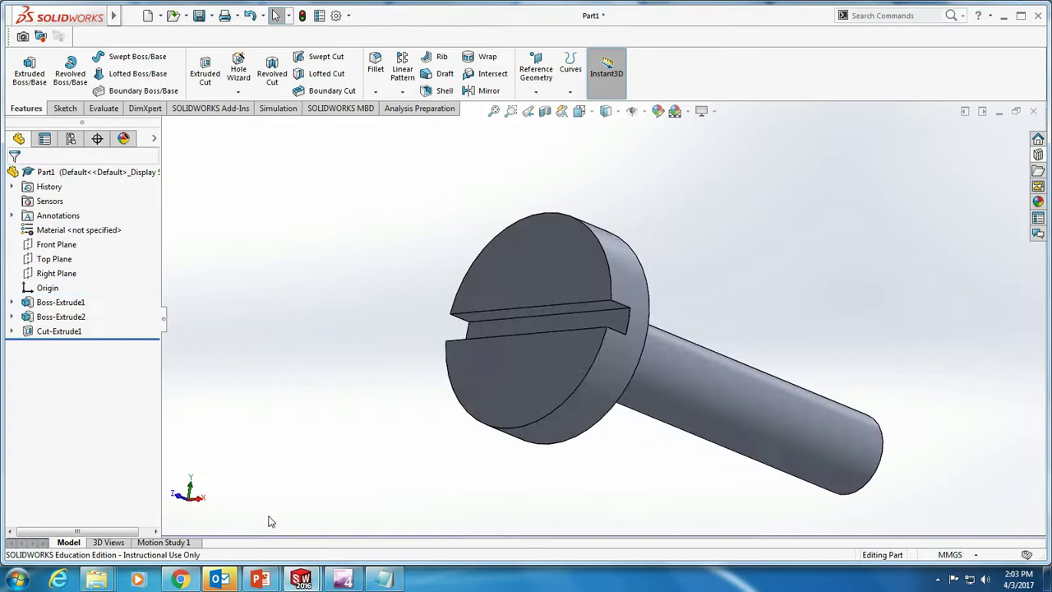
key("alt+e")
key("Escape")
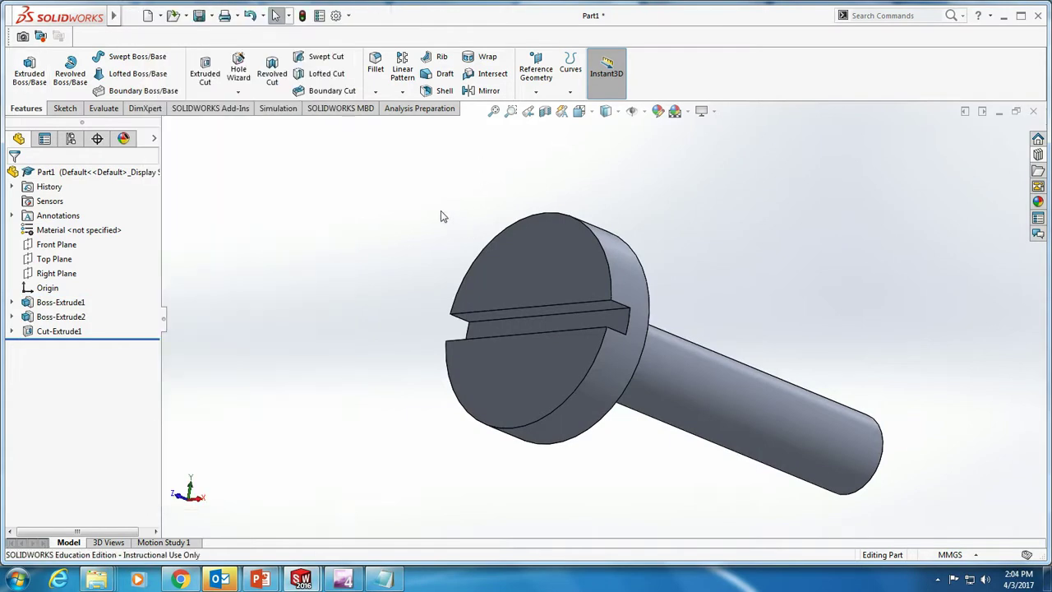
left_click(199, 15)
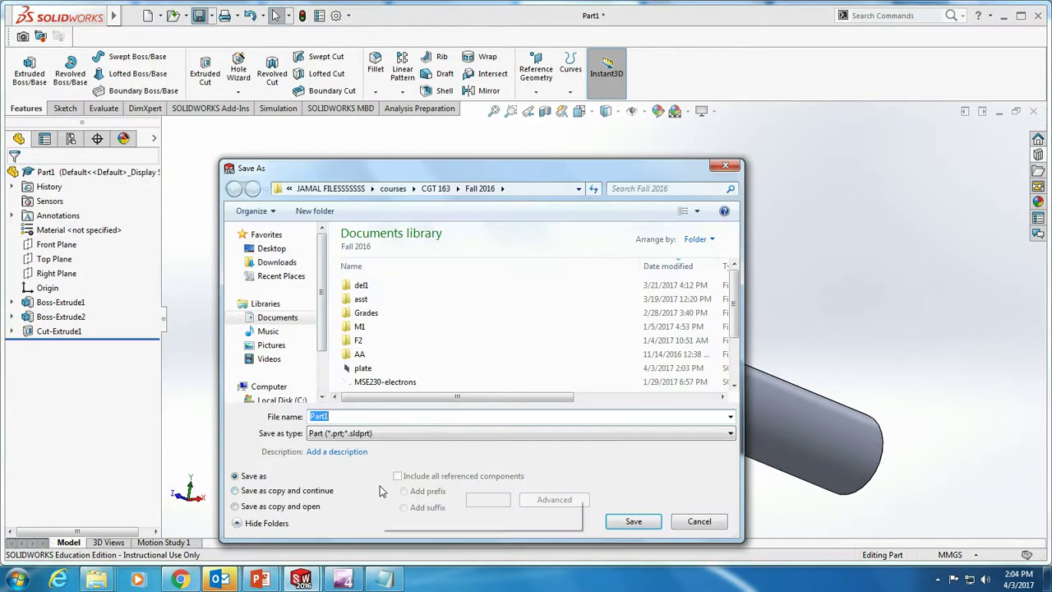
type("pin")
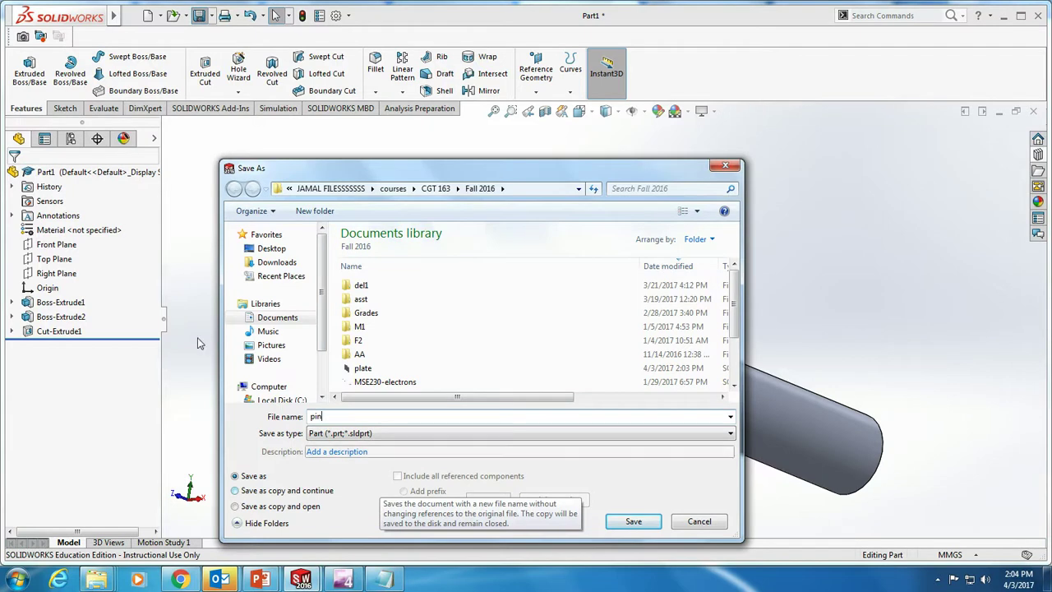
left_click(633, 522)
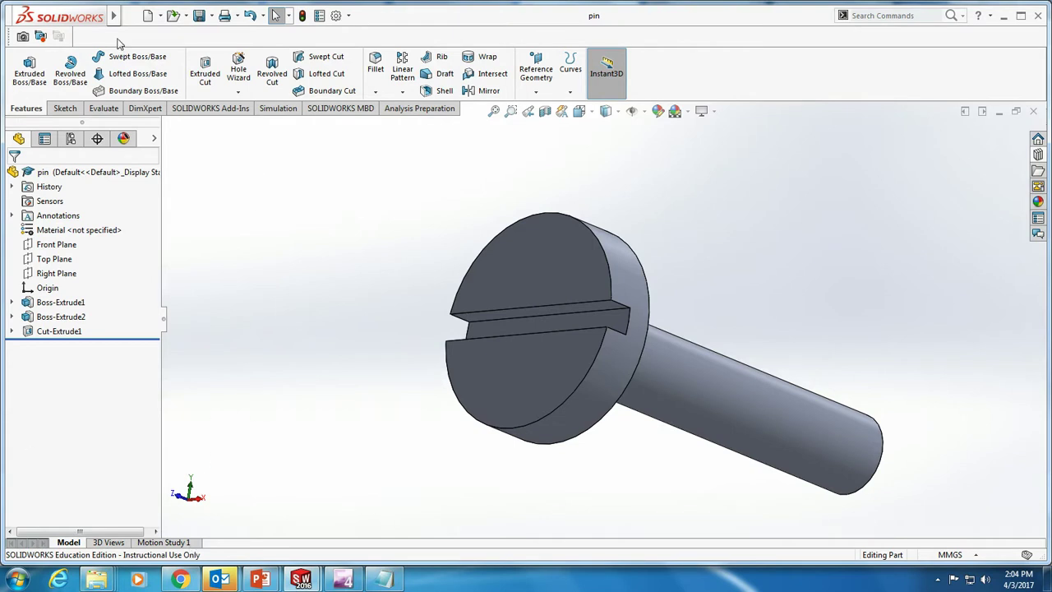
Create a new assembly document and drop the plate from Open documents into it as plate<1>.
left_click(146, 16)
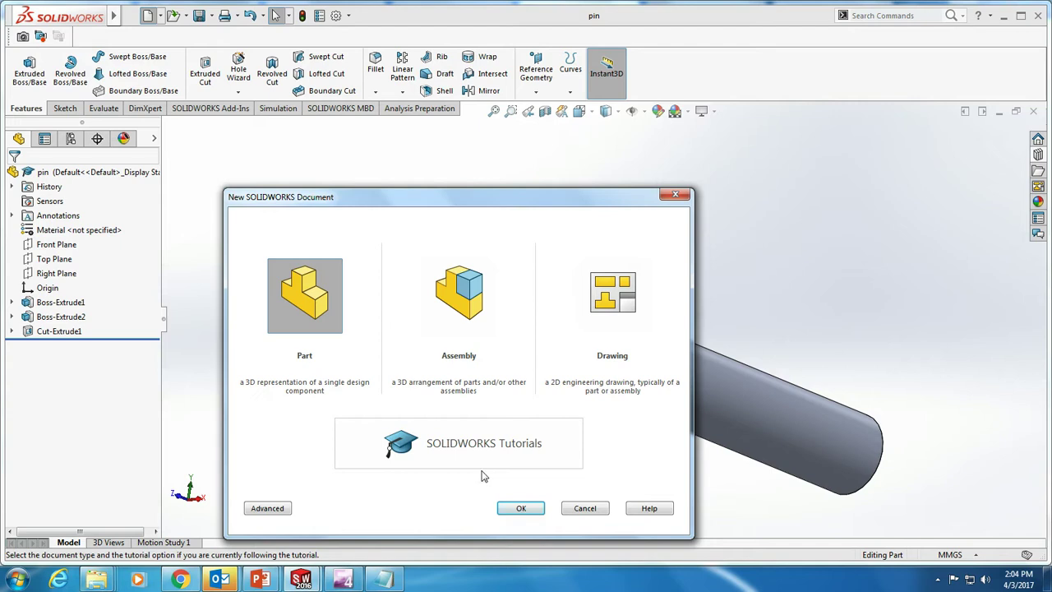
left_click(462, 292)
left_click(516, 509)
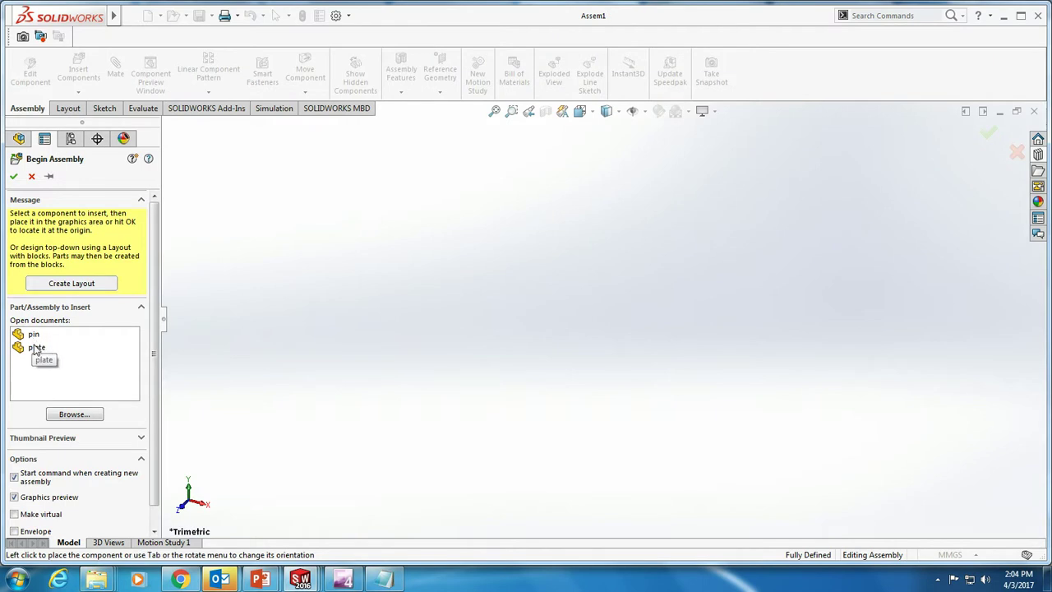
left_click(36, 347)
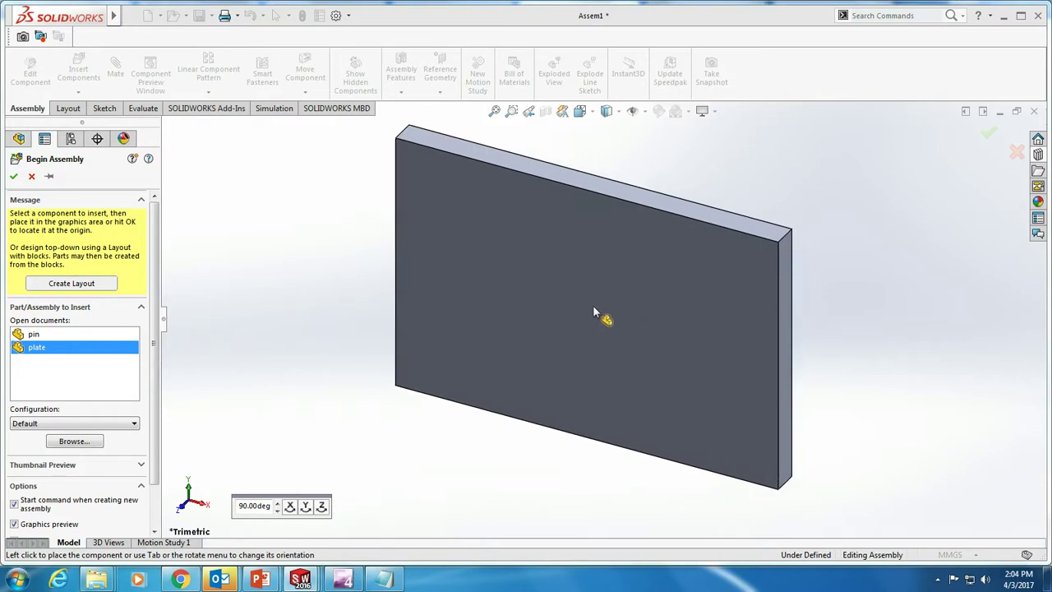
left_click(593, 304)
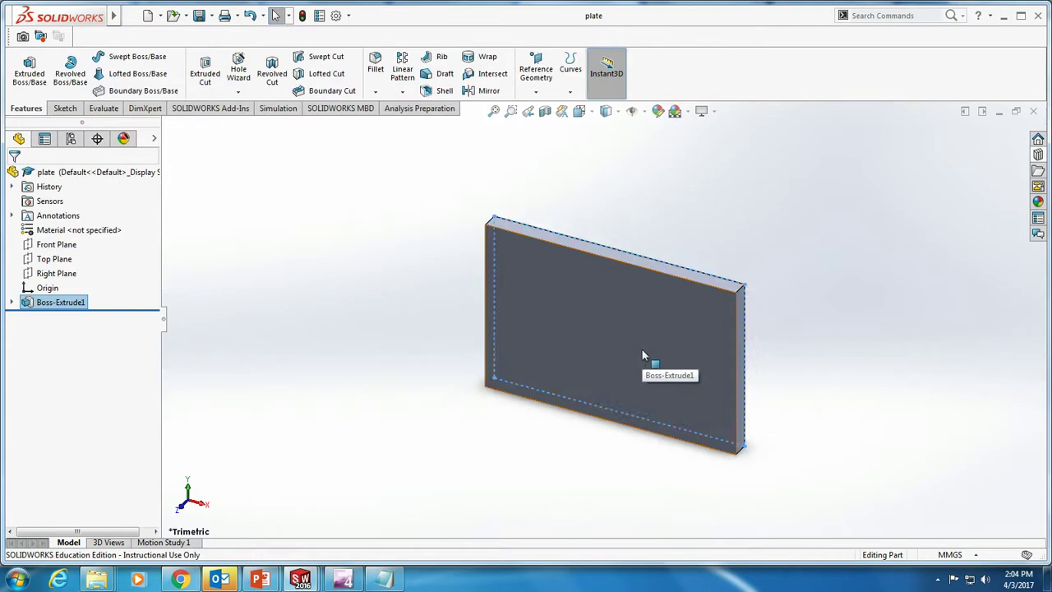
View the plate face Normal To and sketch a 1.5 mm radius circle at its centre.
right_click(641, 361)
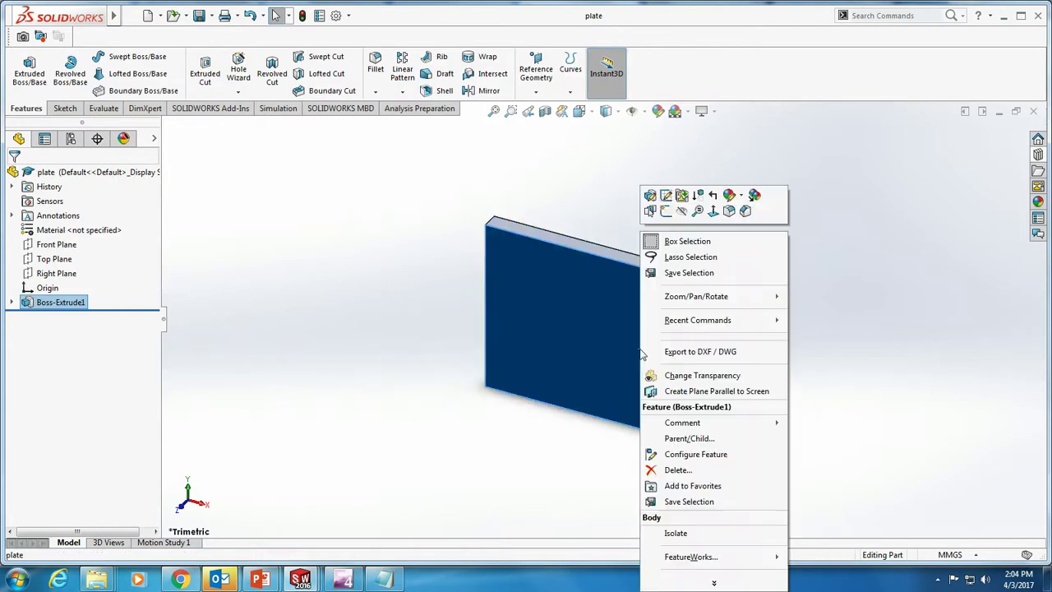
left_click(713, 212)
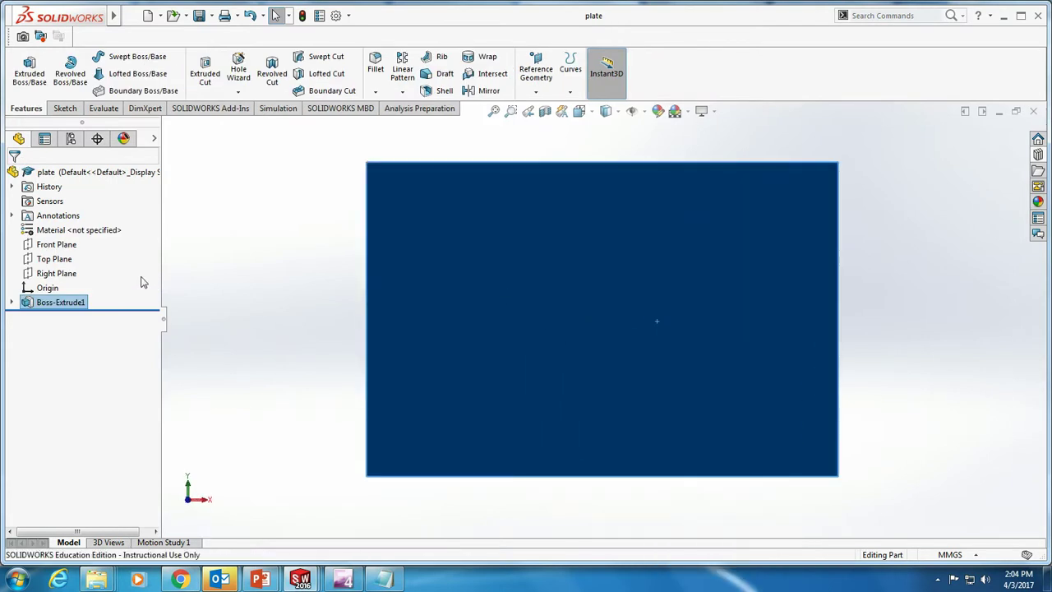
left_click(217, 70)
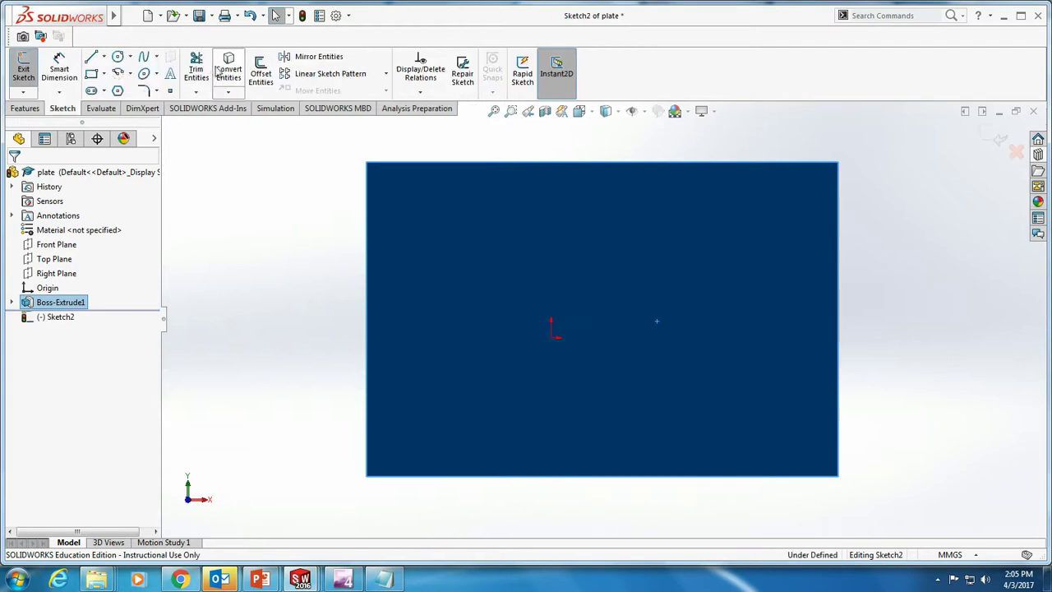
left_click(119, 57)
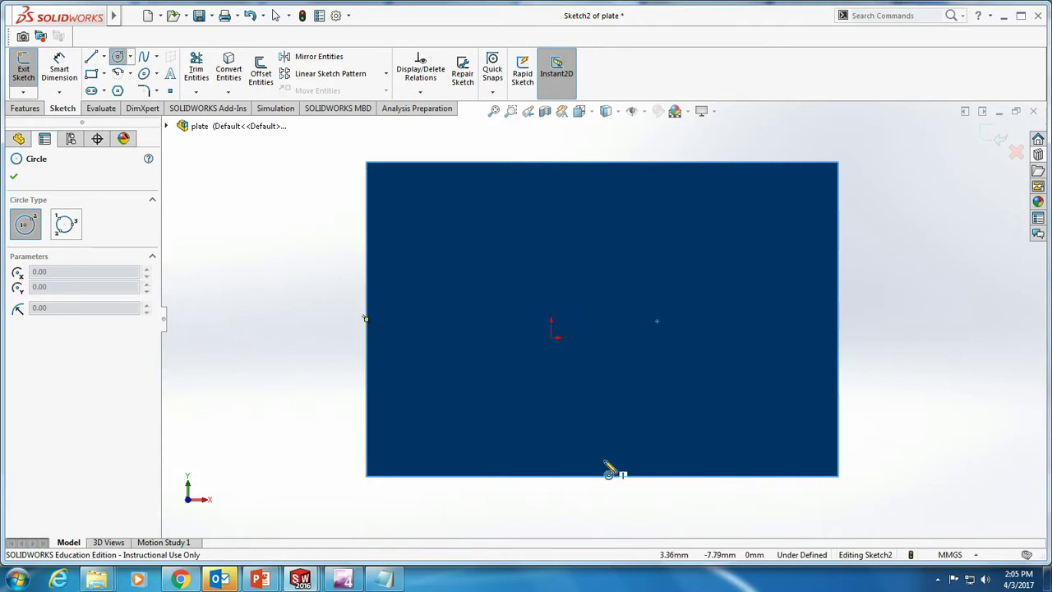
left_click(601, 322)
left_click(603, 365)
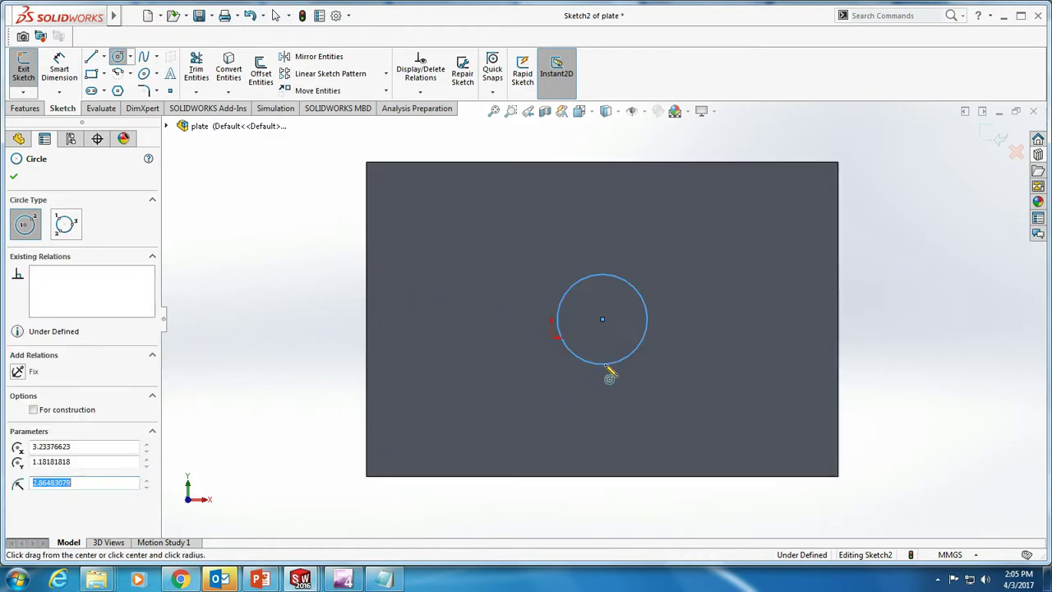
type("1.")
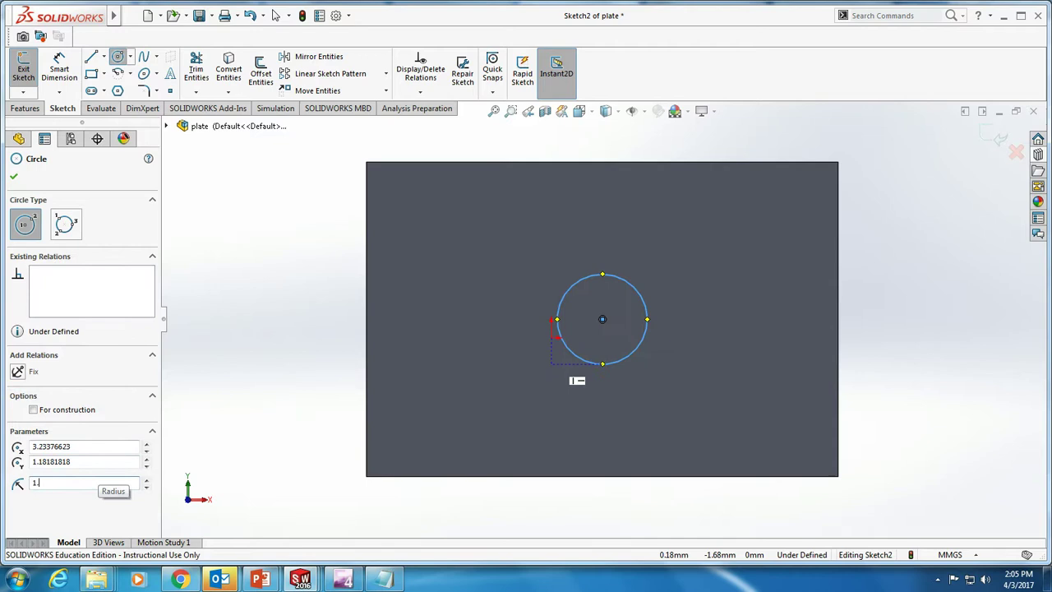
type("50")
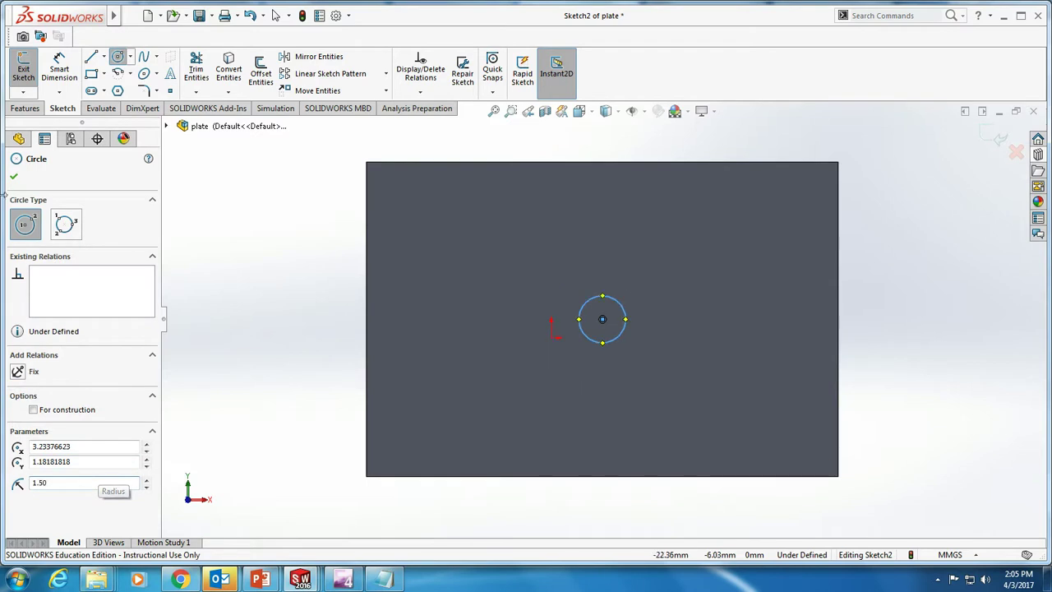
left_click(275, 15)
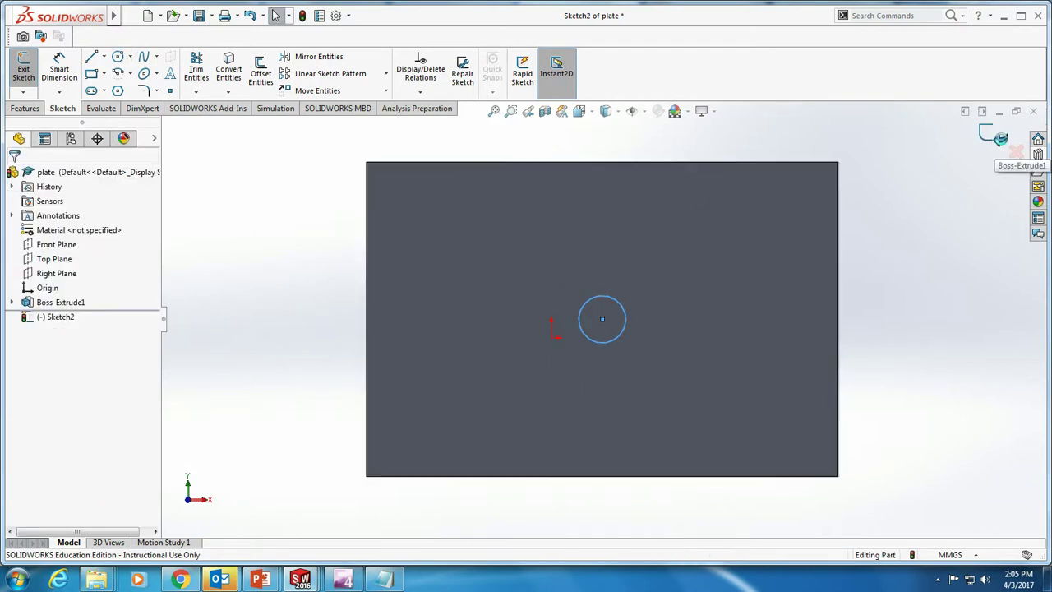
Cut the circle Through All to make the hole, then save the plate.
left_click(998, 138)
left_click(103, 257)
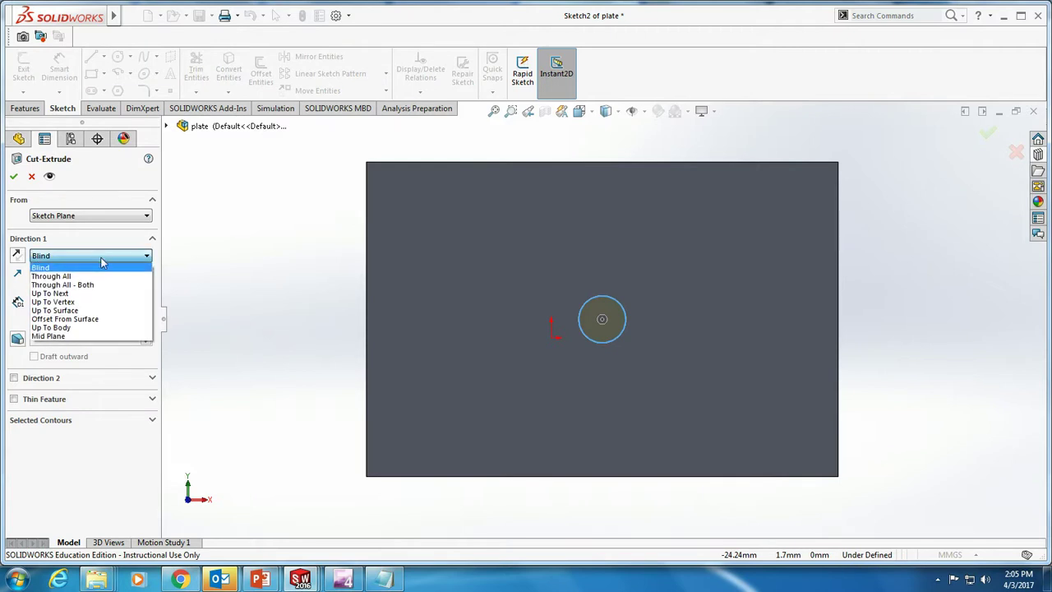
left_click(97, 275)
left_click(14, 177)
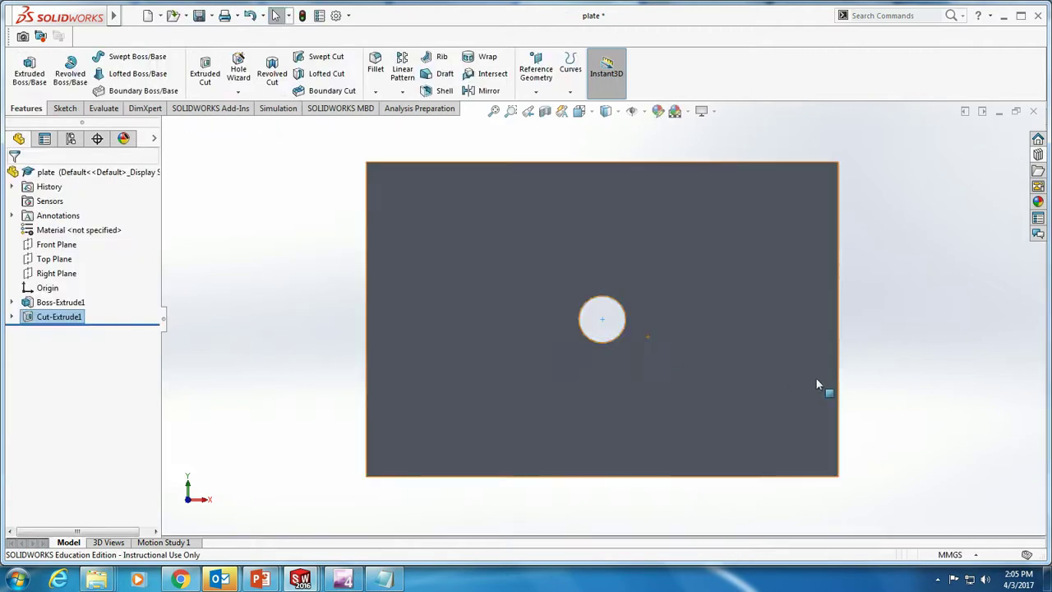
middle_click_drag(905, 347, 864, 376)
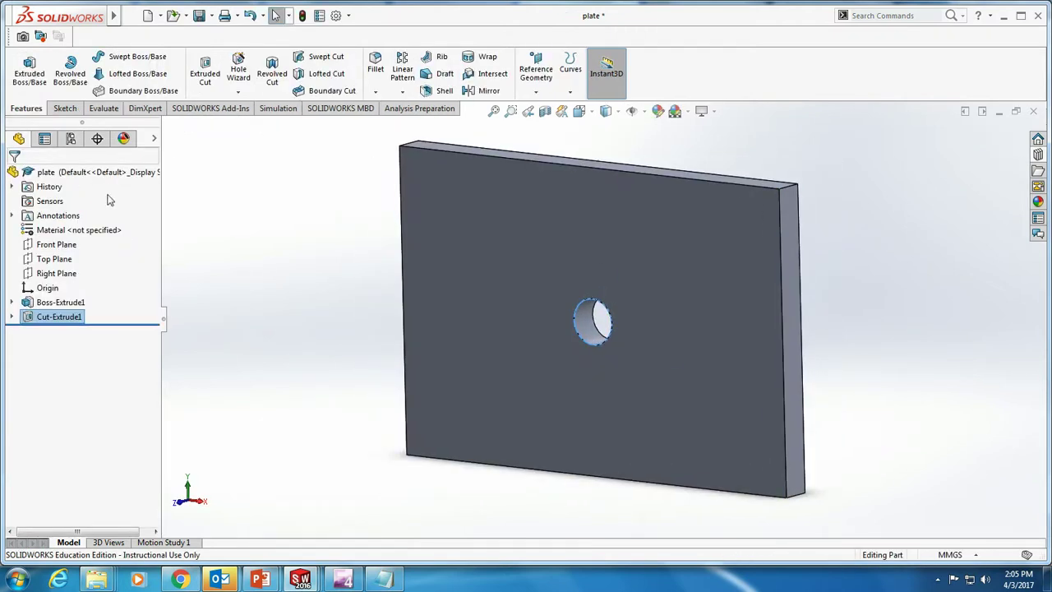
left_click(198, 15)
Switch back to Assem1 and accept the rebuild so plate<1> shows the hole.
mouse_move(306, 578)
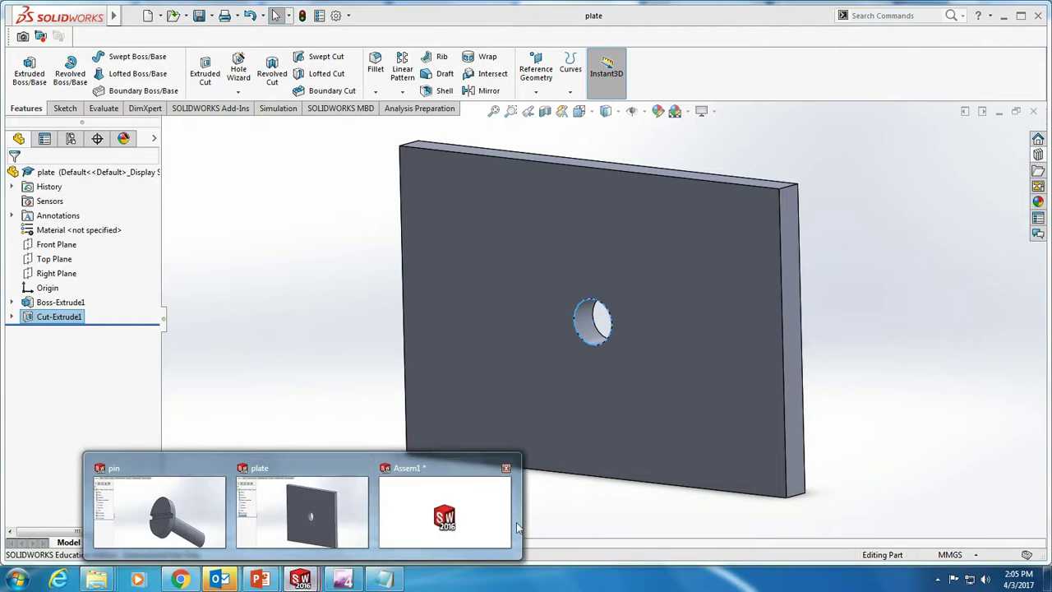
left_click(445, 511)
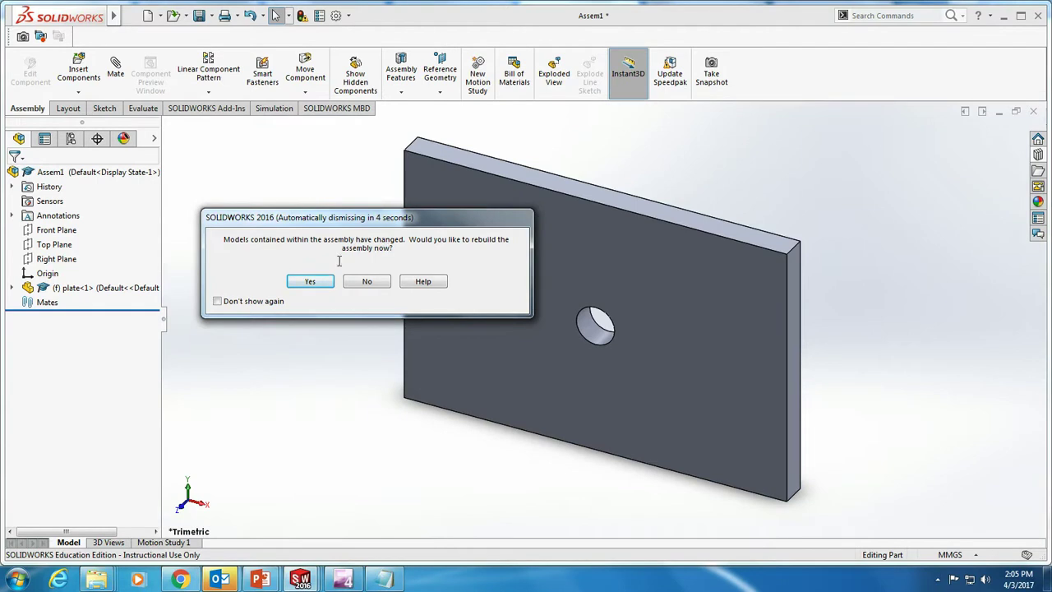
left_click(310, 282)
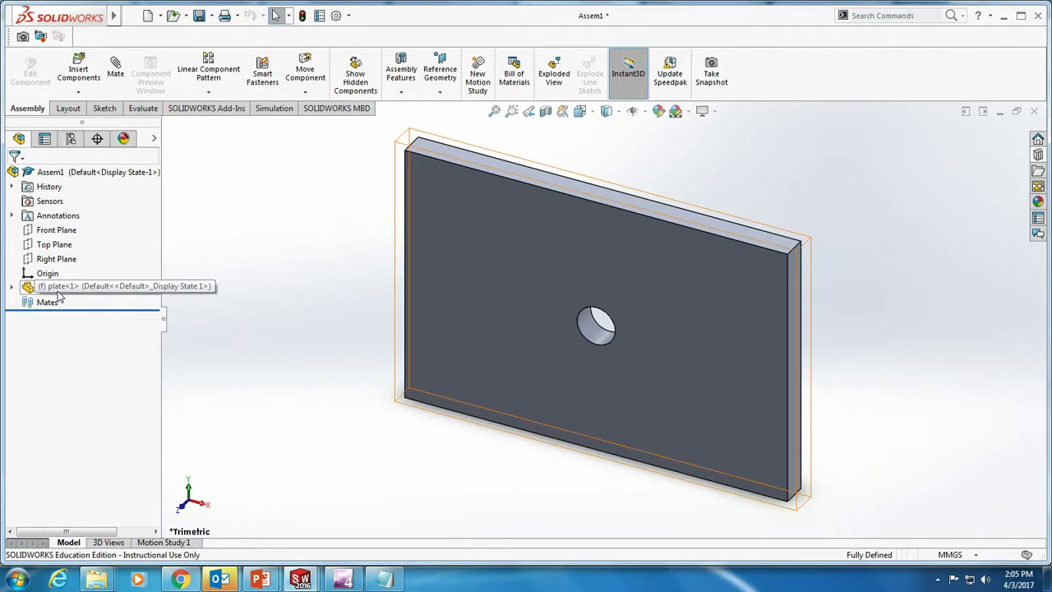
Insert the pin from Open documents, placing it to the left of the plate.
left_click(87, 76)
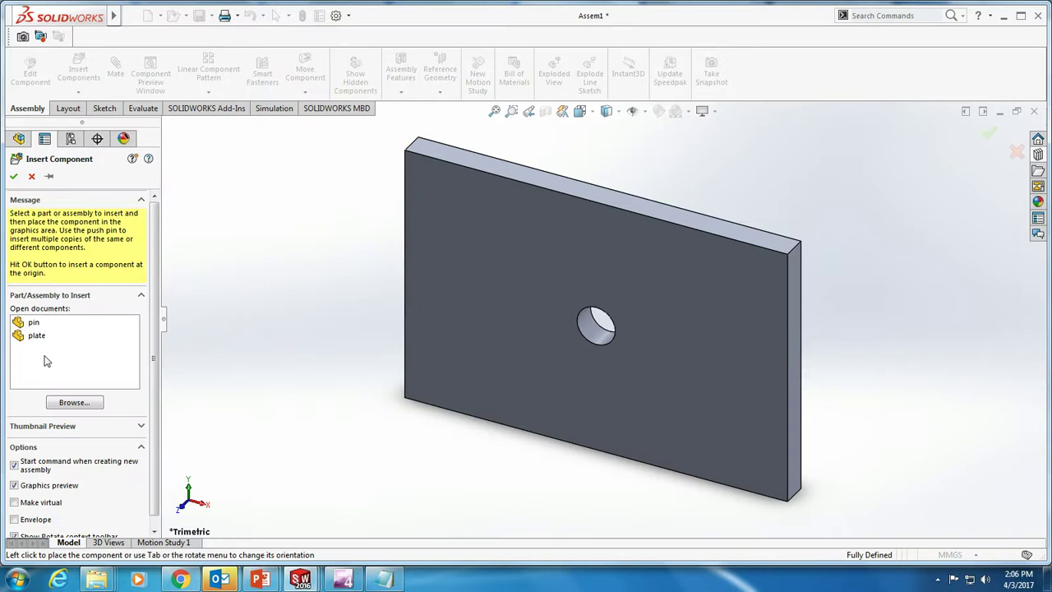
left_click(33, 322)
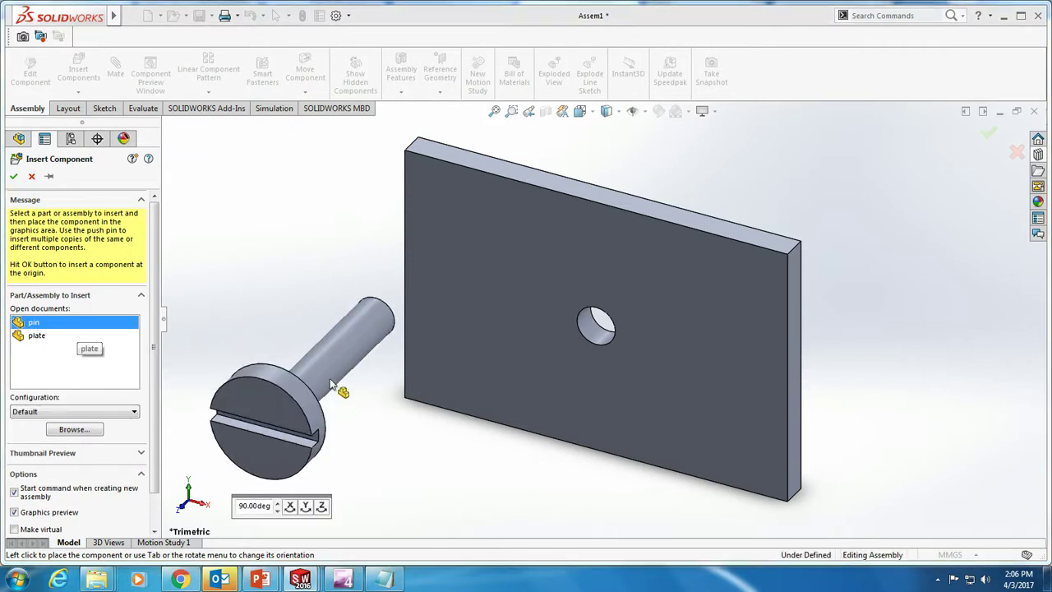
left_click(316, 341)
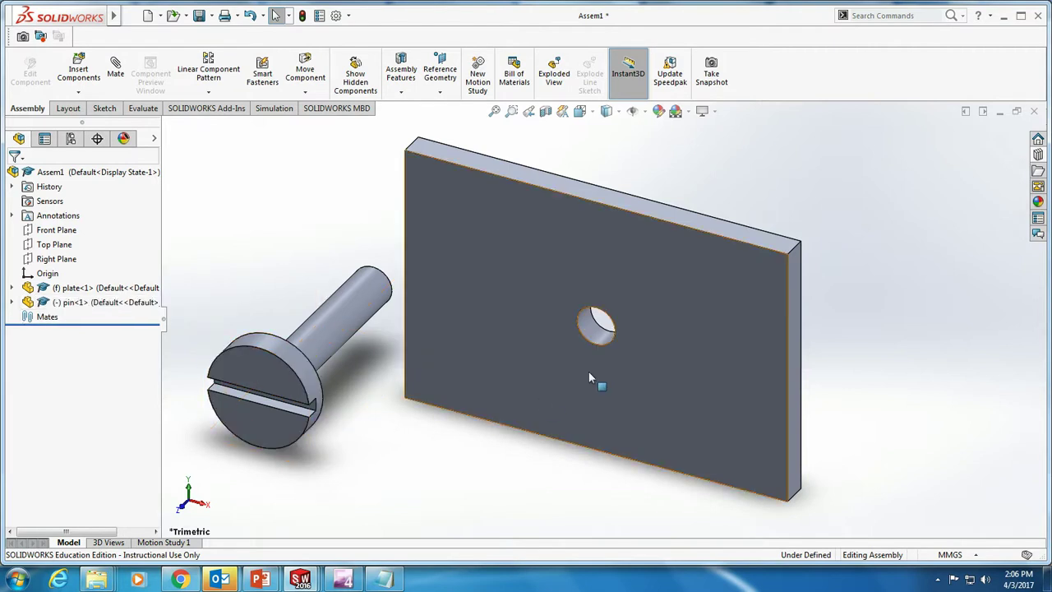
scroll(587, 371, "up", 2)
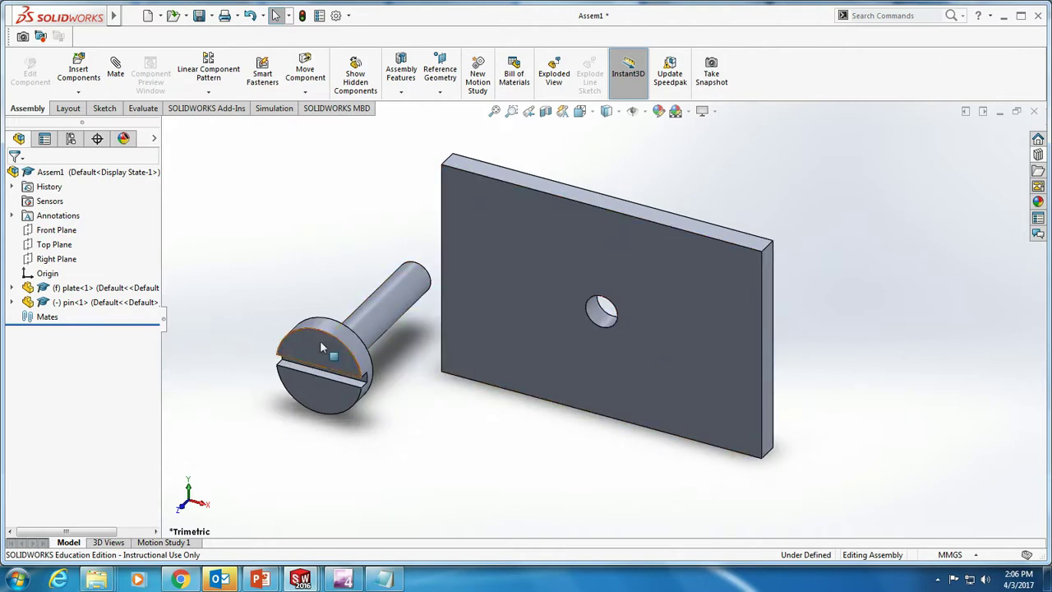
Add a Concentric mate between the plate's hole face and the pin's shaft.
left_click(115, 73)
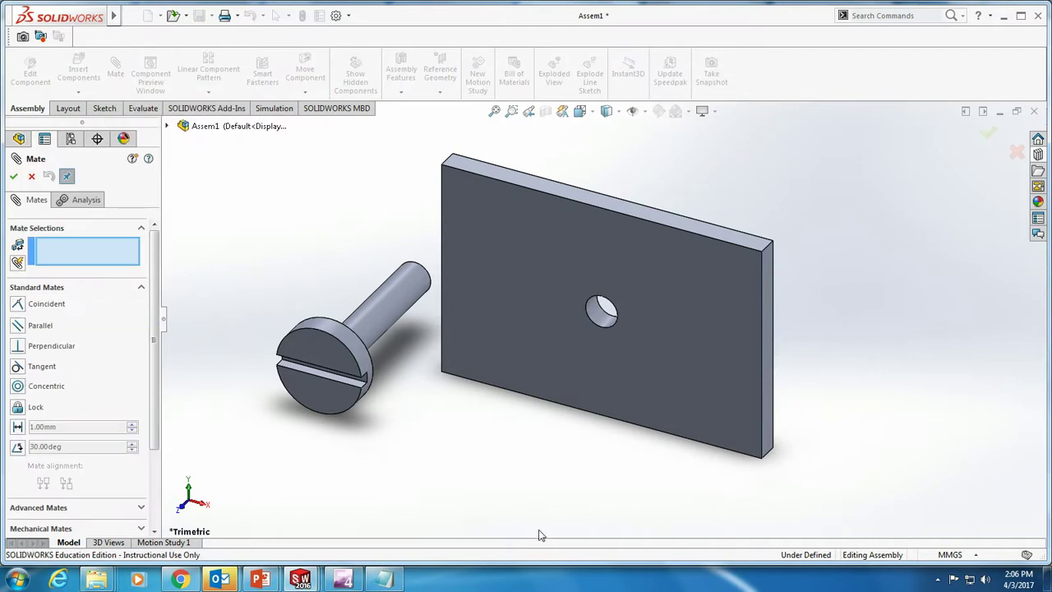
left_click(604, 323)
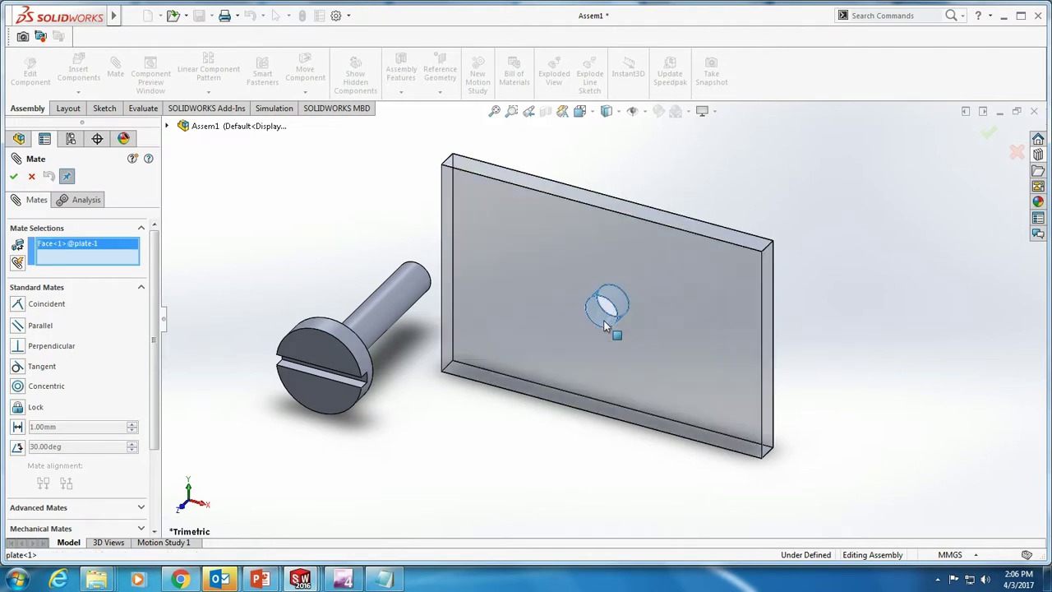
left_click(402, 303)
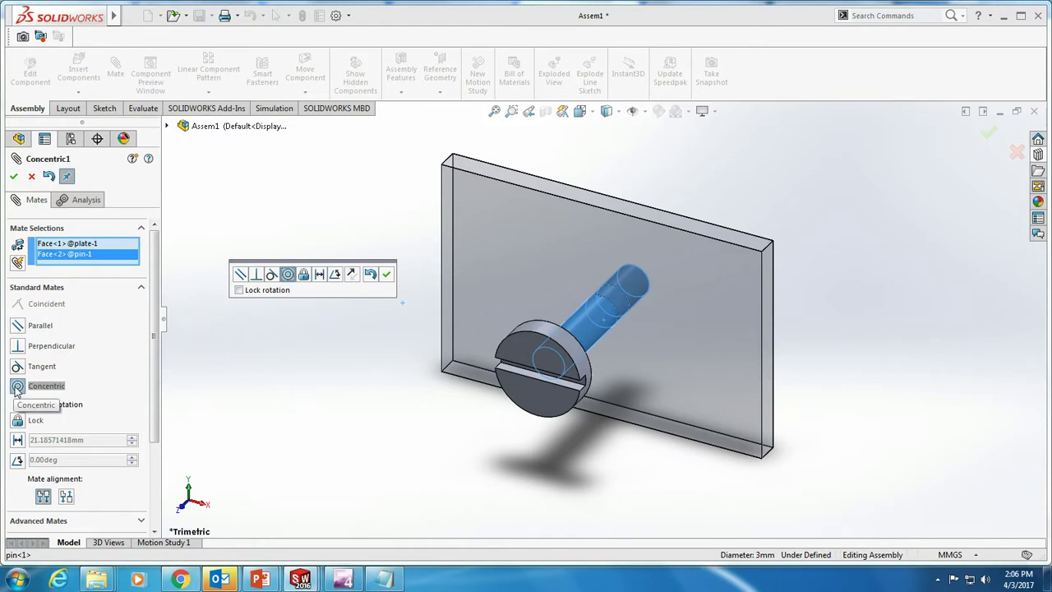
left_click(18, 327)
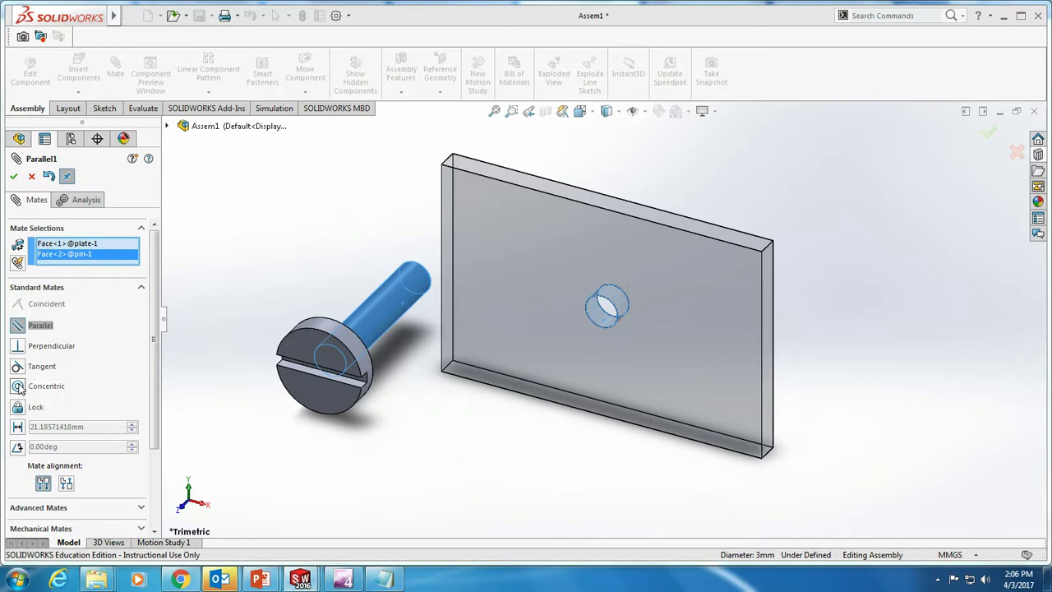
left_click(18, 387)
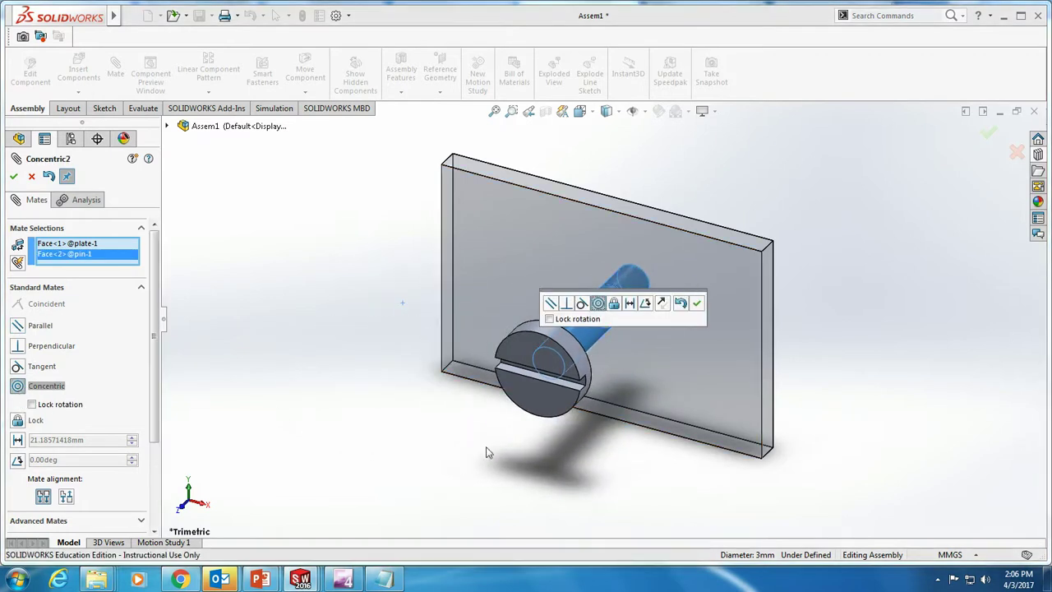
left_click(13, 176)
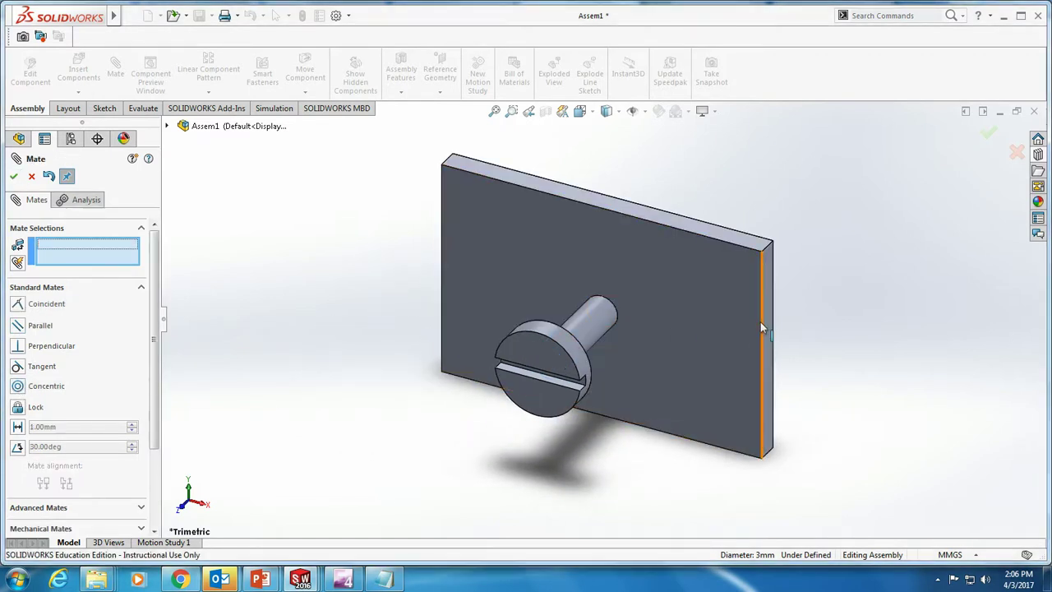
Orbit the view and slide the pin along the hole axis to check the mate.
middle_click_drag(748, 317, 735, 340)
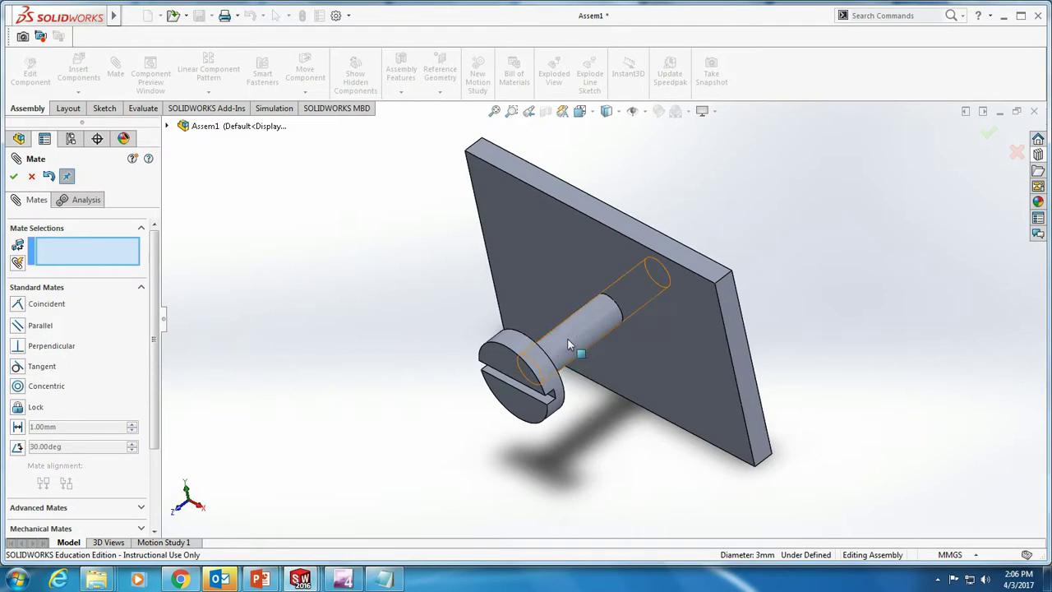
left_click_drag(577, 349, 550, 380)
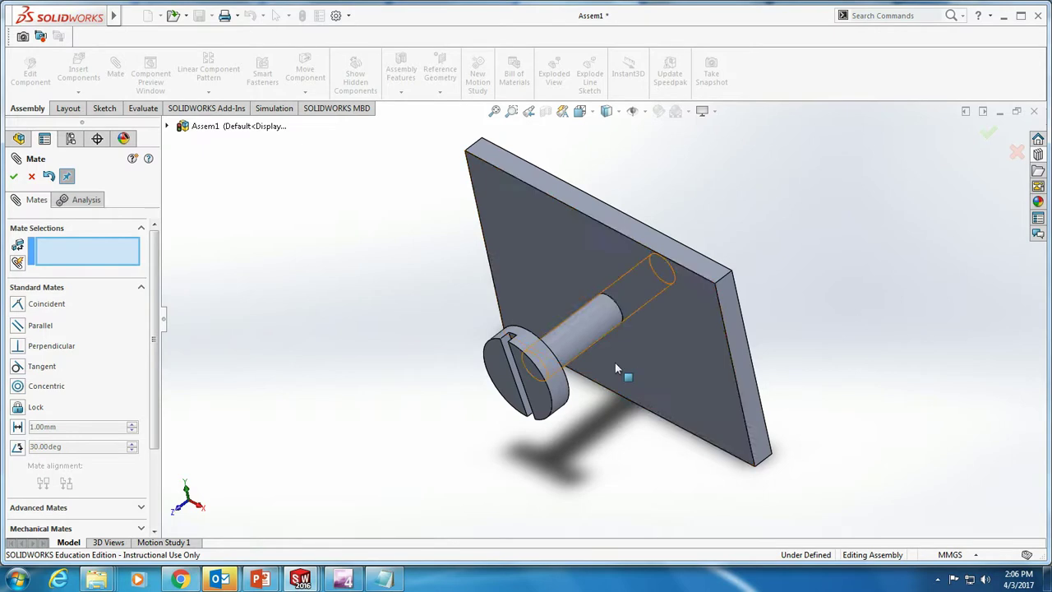
mouse_move(676, 363)
middle_mouse_down()
mouse_move(559, 397)
mouse_move(664, 365)
middle_mouse_up()
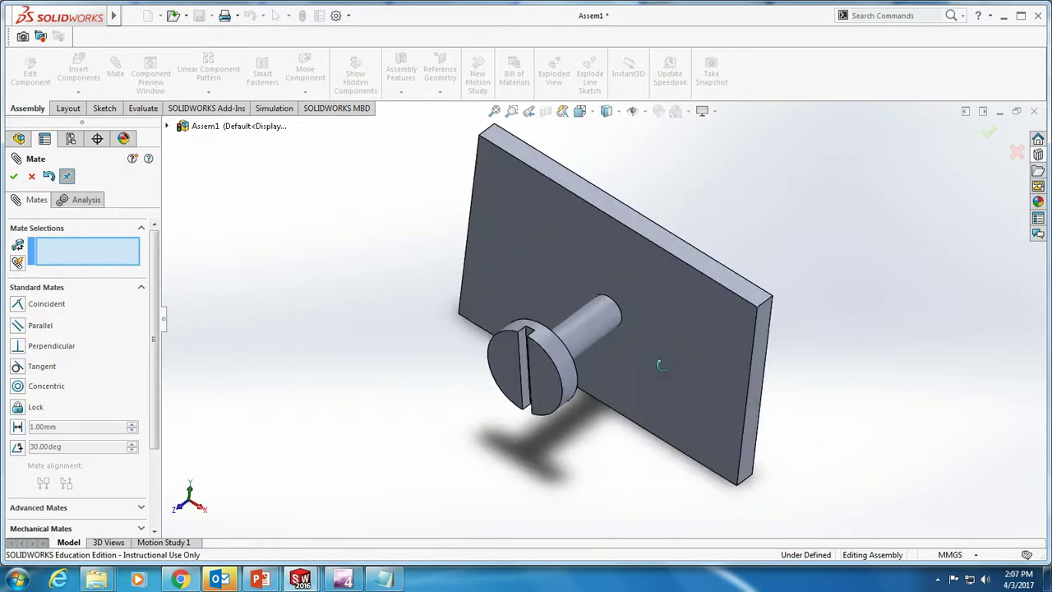
Mate the plate's front face coincident with the underside of the pin head, seating it flush.
left_click(680, 355)
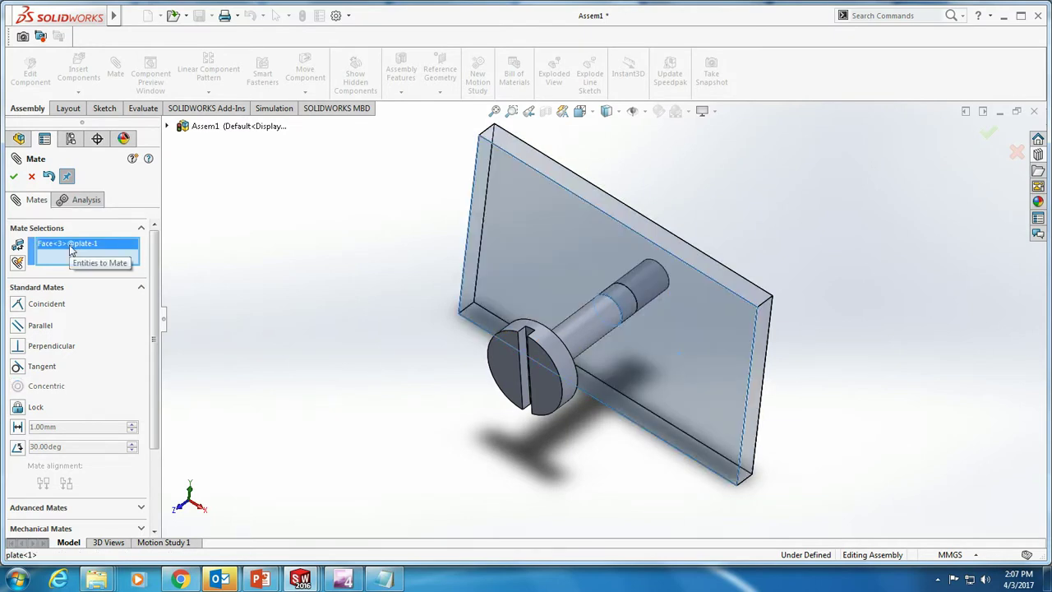
middle_click_drag(702, 365, 625, 383)
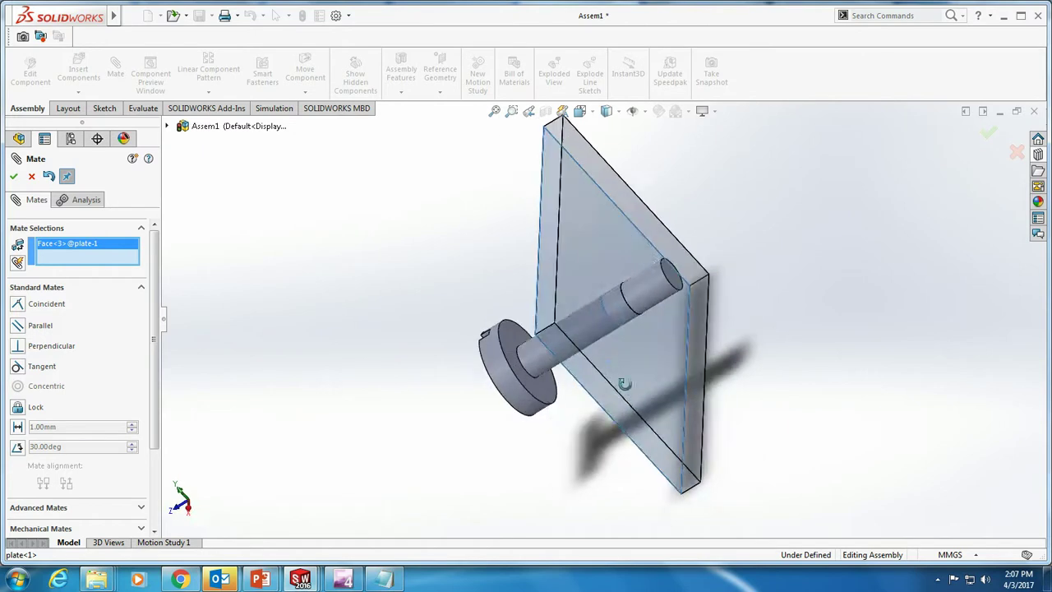
left_click(548, 396)
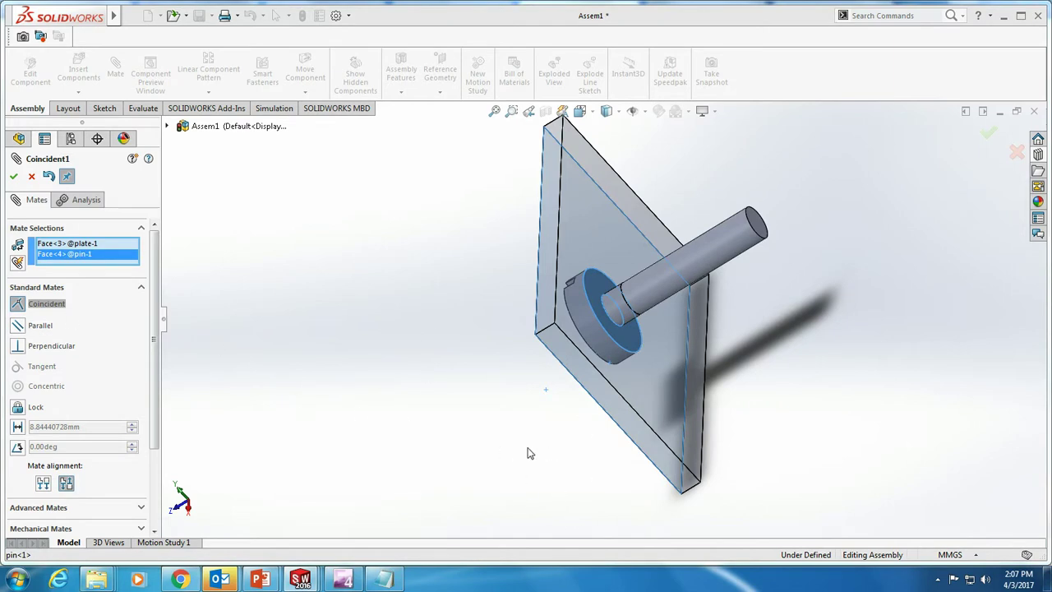
middle_click_drag(529, 453, 593, 428)
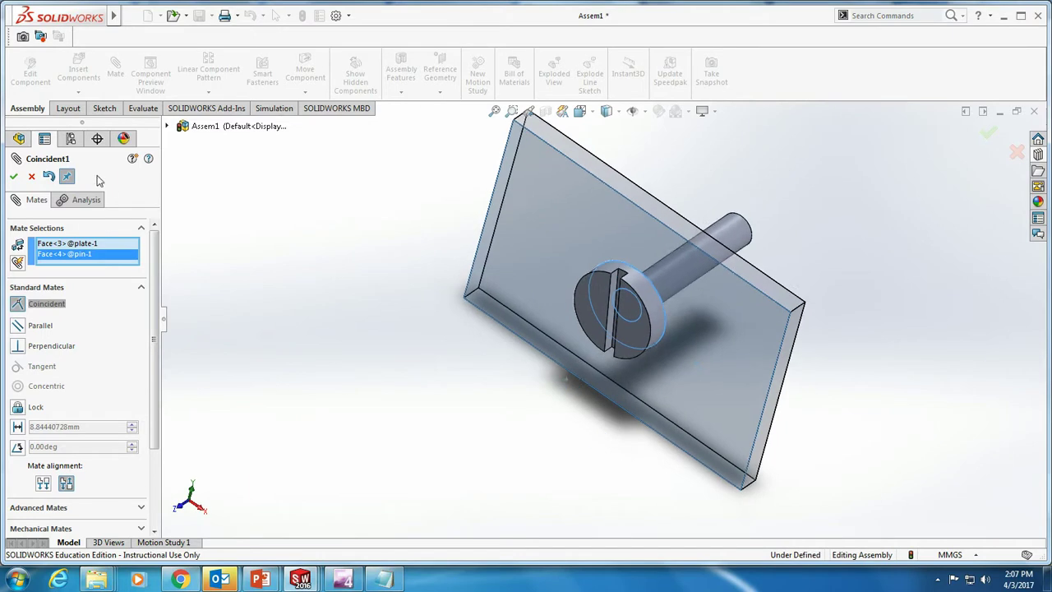
Accept the Coincident mate and turn the pin to reorient its slot.
left_click(14, 176)
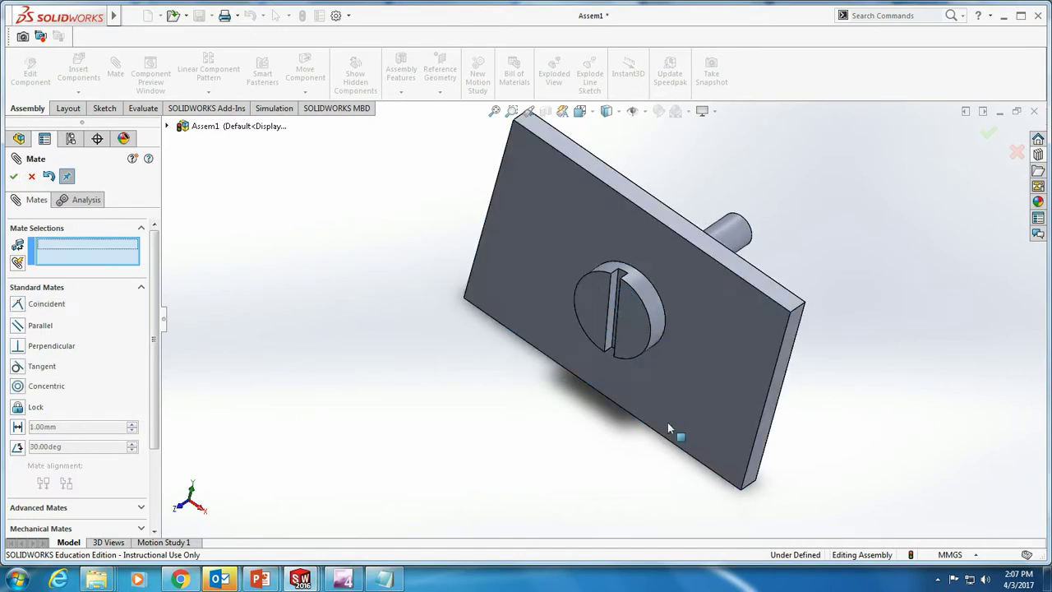
left_click(648, 301)
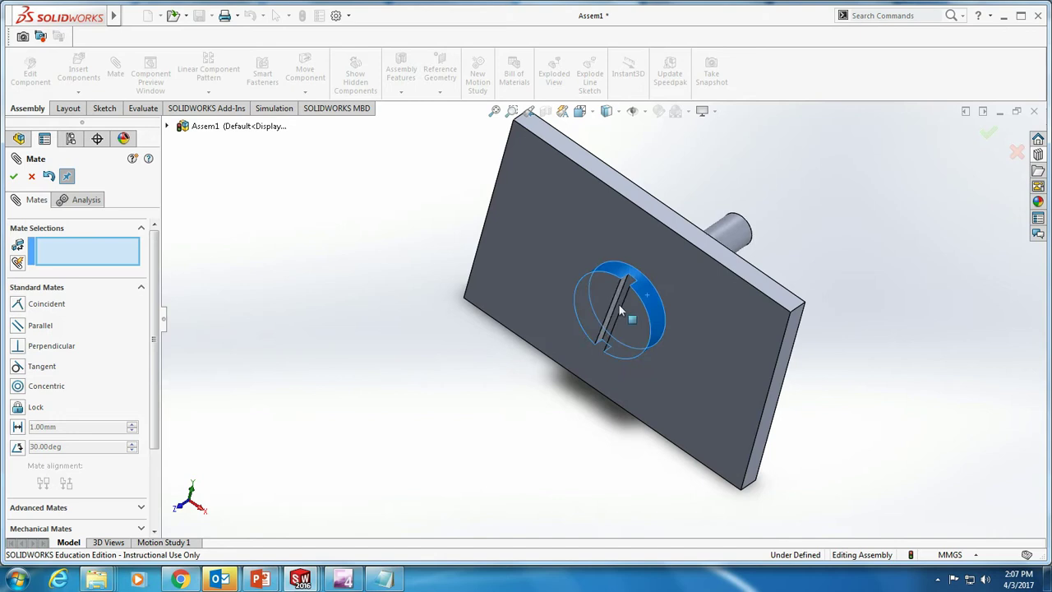
left_click_drag(646, 340, 616, 286)
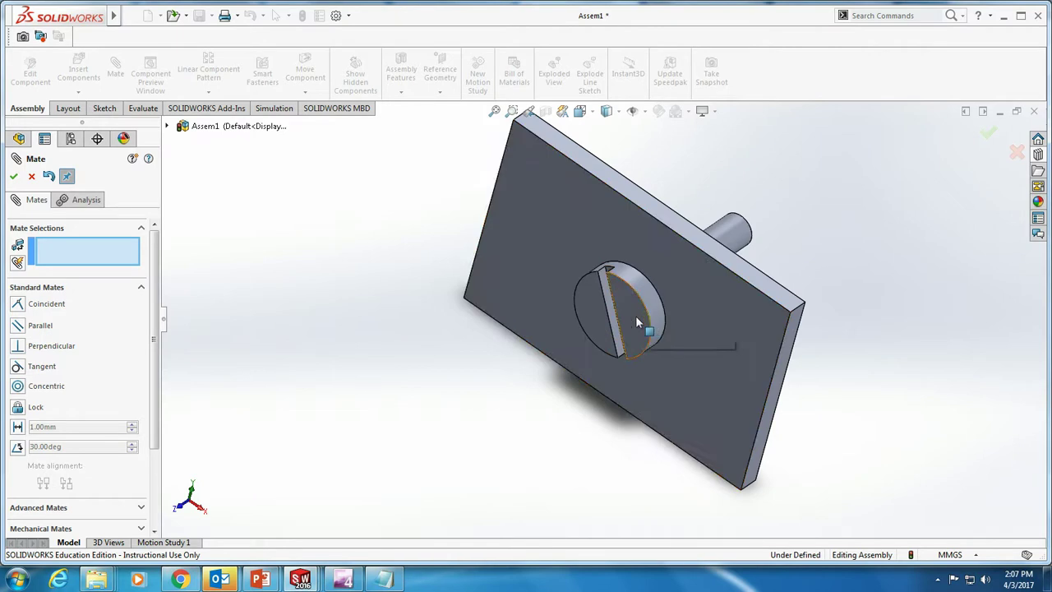
scroll(633, 316, "down", 3)
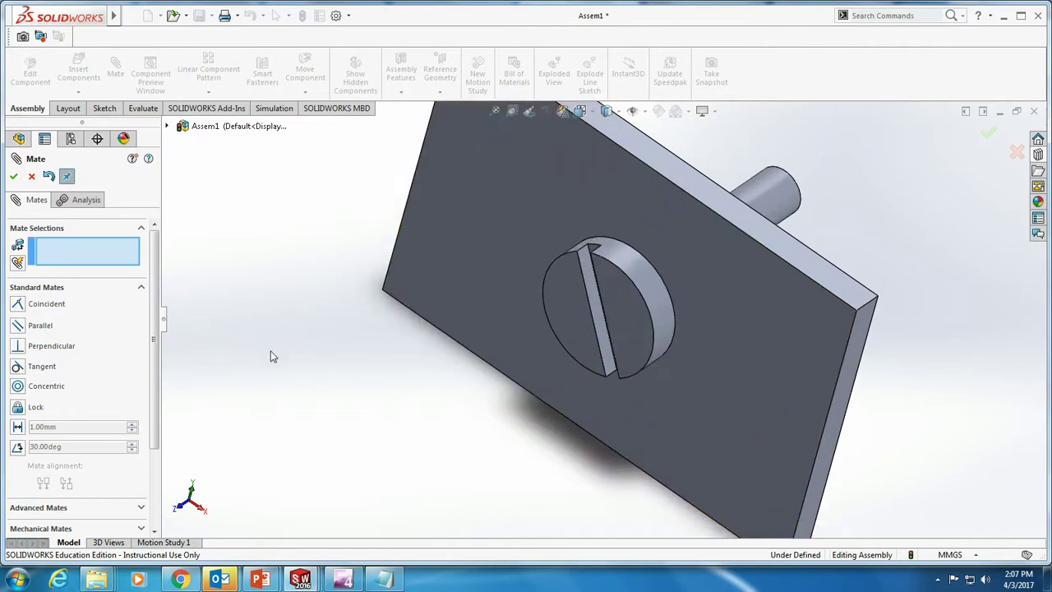
Mate the pin's slot edge perpendicular to the plate's top edge and close the Mate manager.
left_click(600, 346)
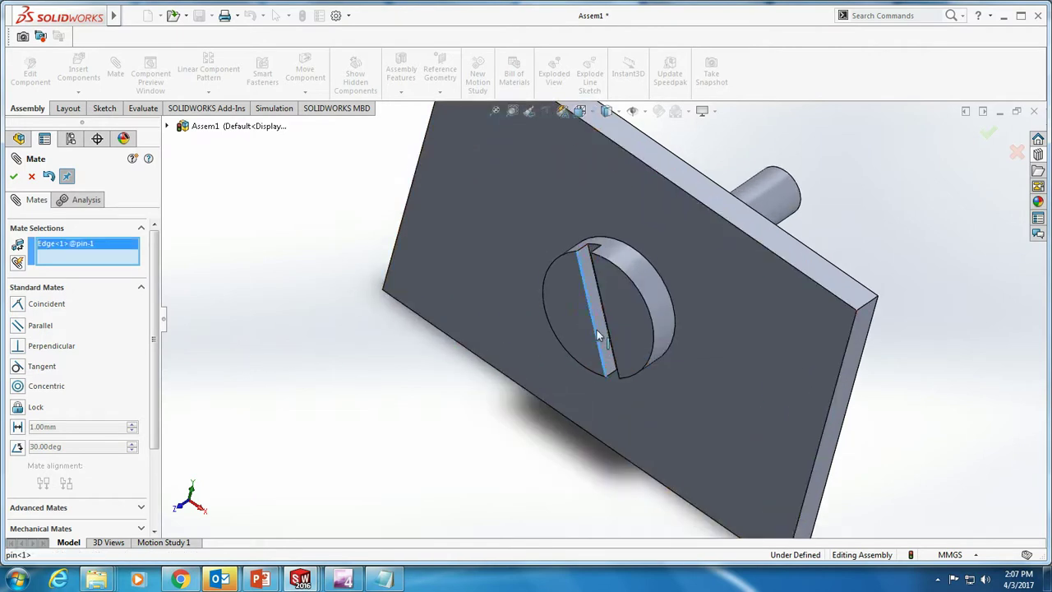
left_click(786, 262)
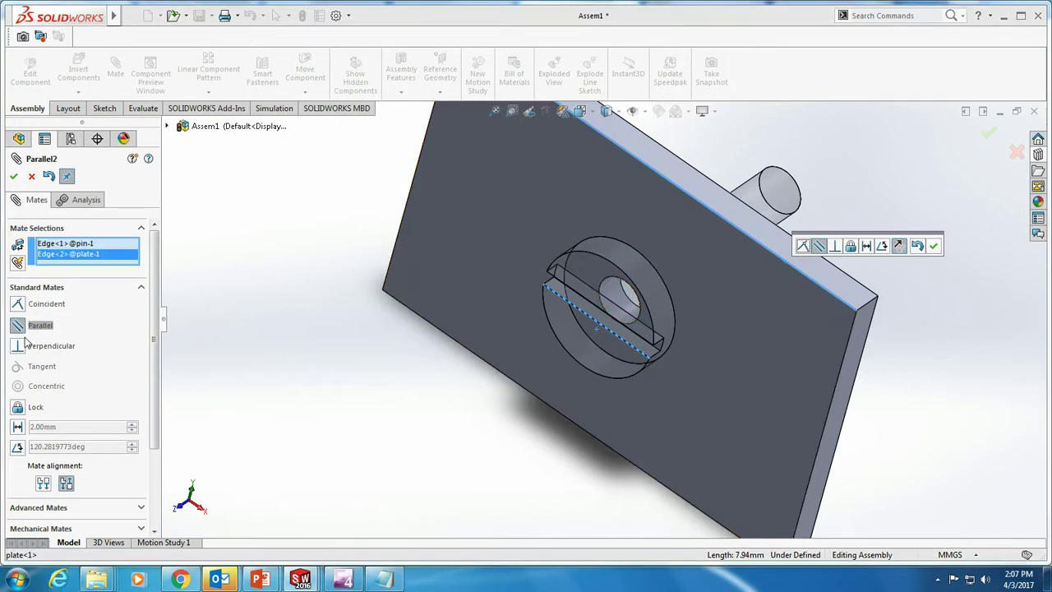
left_click(18, 346)
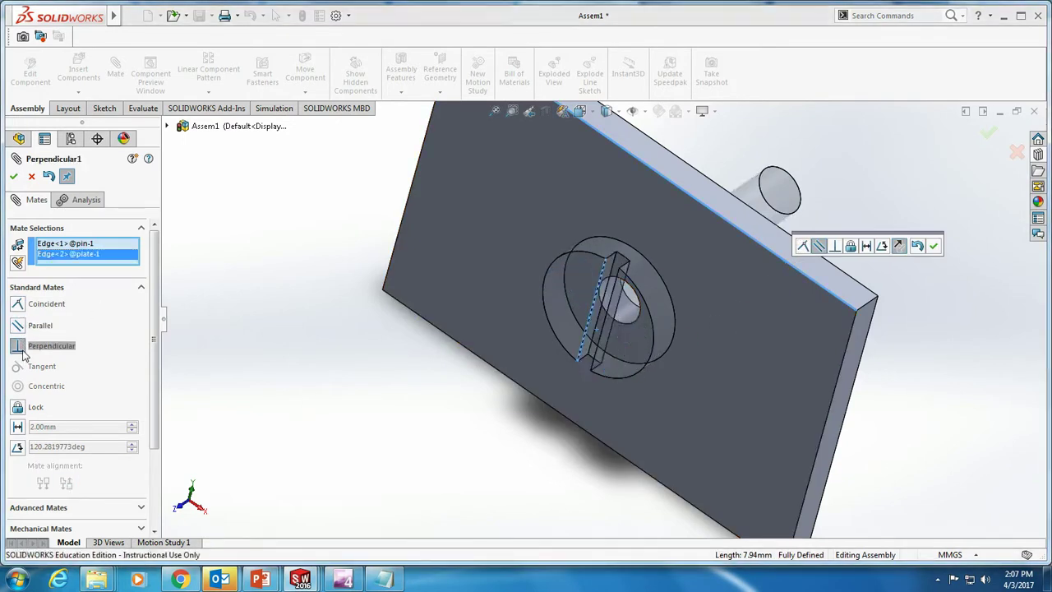
left_click(14, 176)
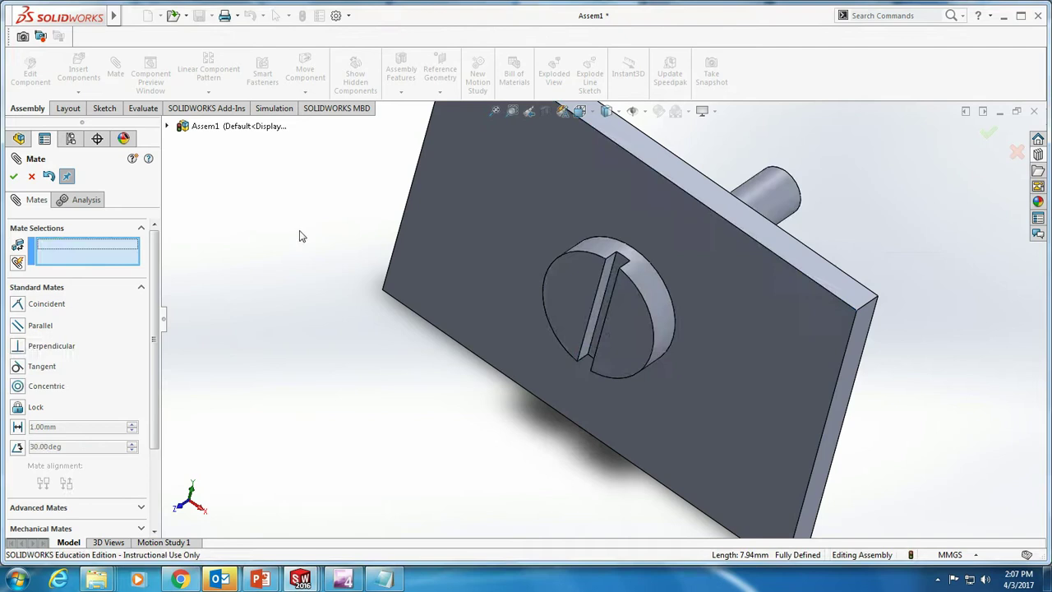
middle_click_drag(808, 303, 685, 256)
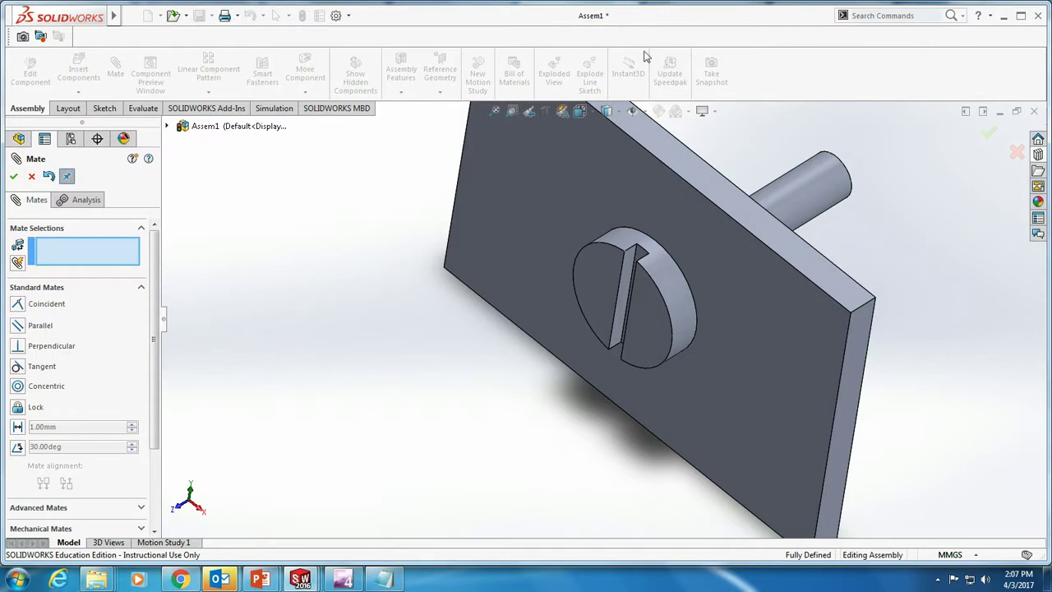
left_click(1018, 149)
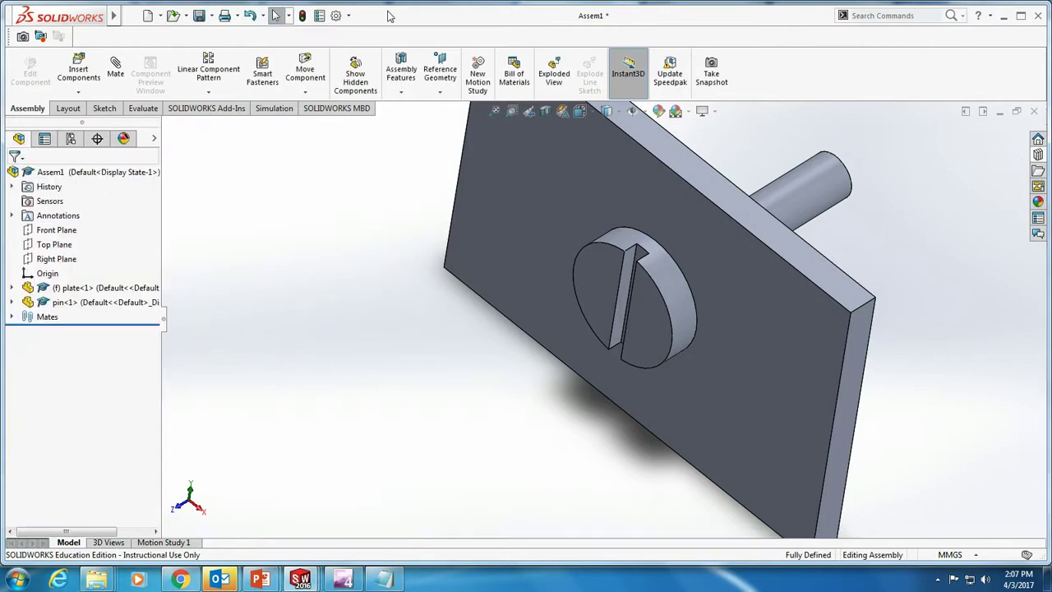
Save the assembly under the new file name Assem2 instead of Assem1.
left_click(199, 17)
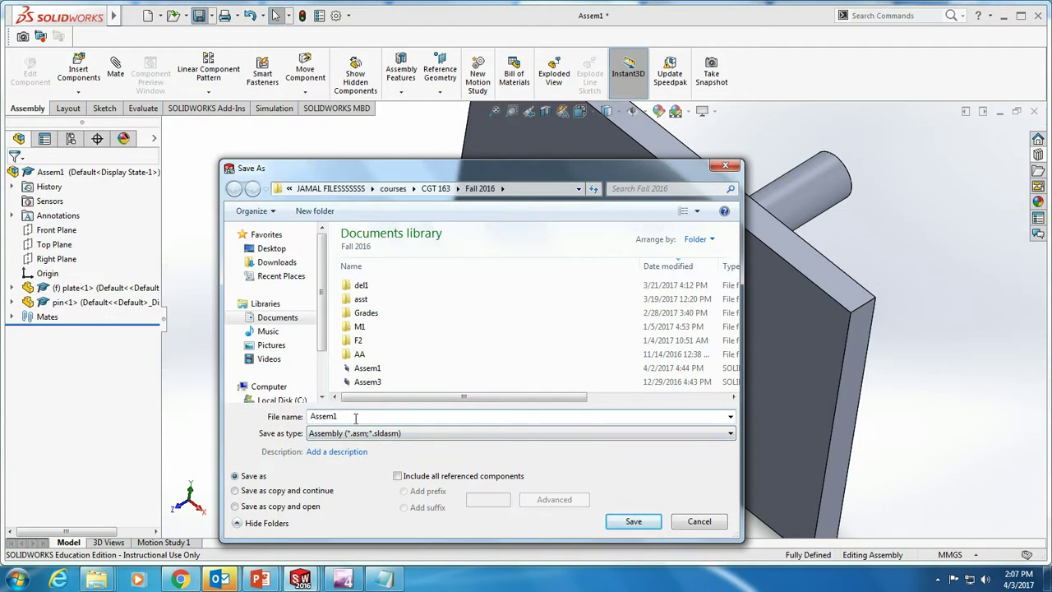
key("BackSpace")
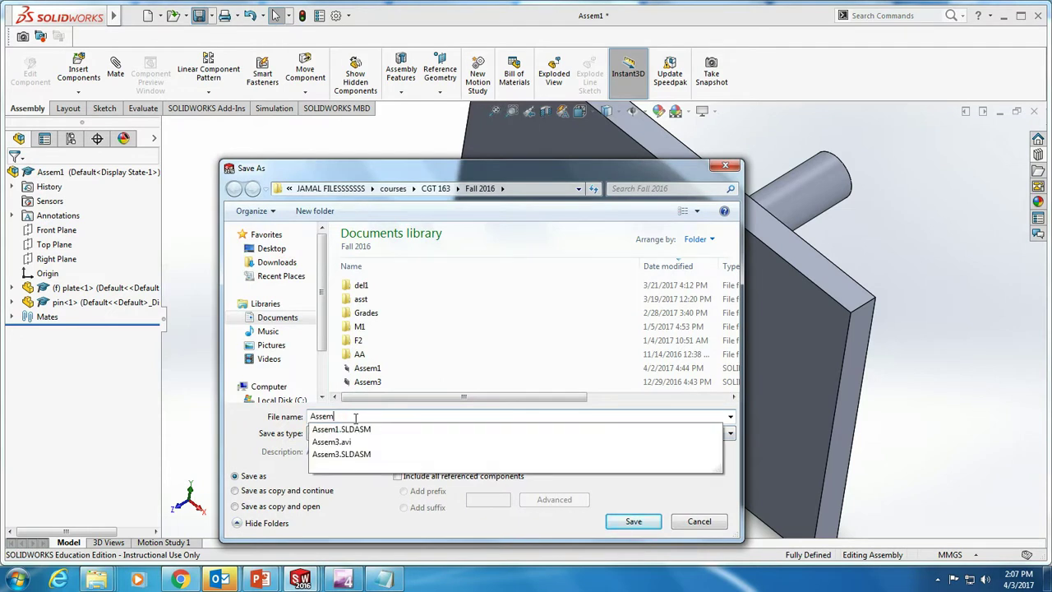
type("2")
key("Return")
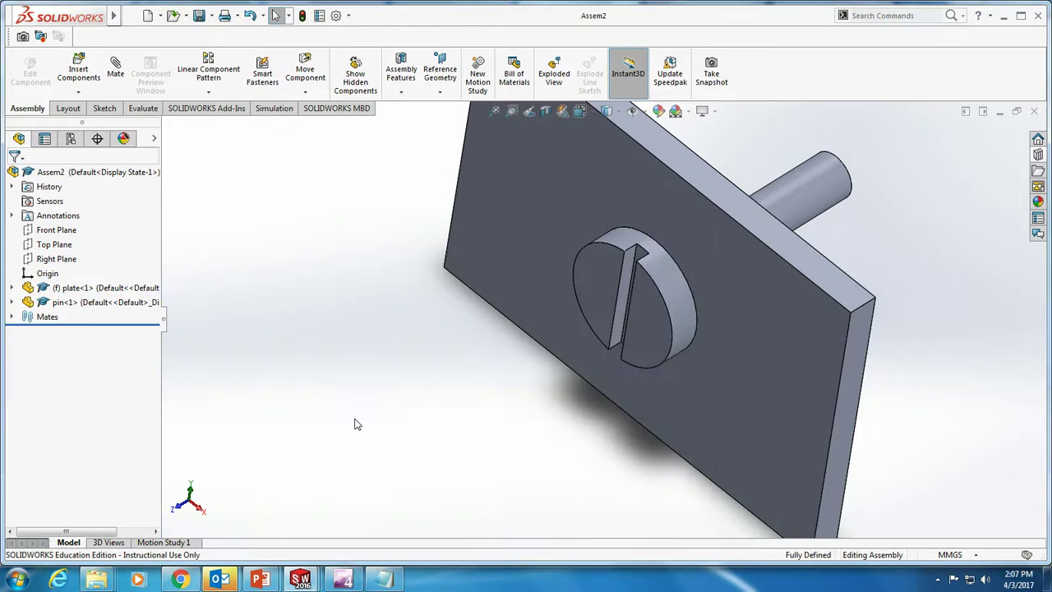